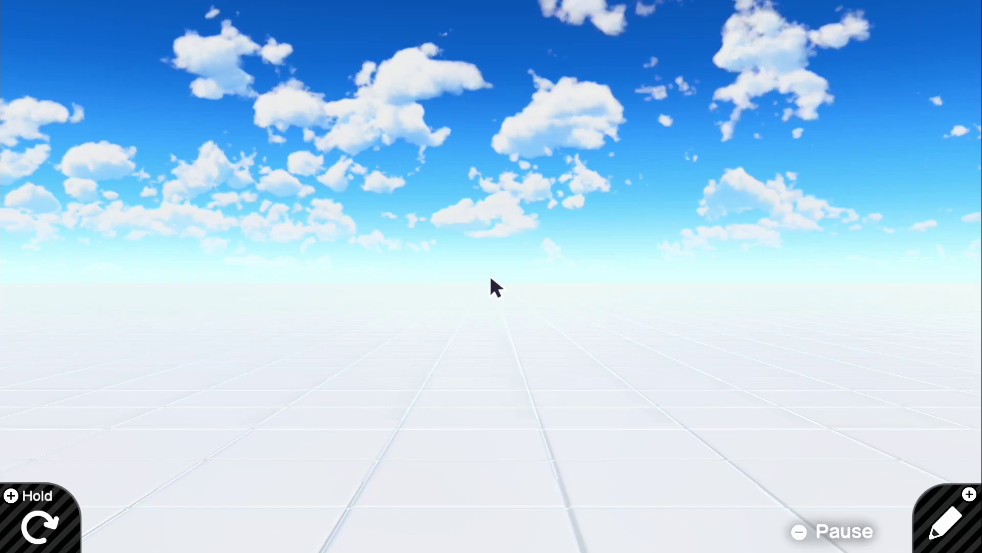
Step: Switch to the programming screen, add a Person nodon and place it near the origin
left_click(966, 547)
left_click(276, 532)
left_click(206, 115)
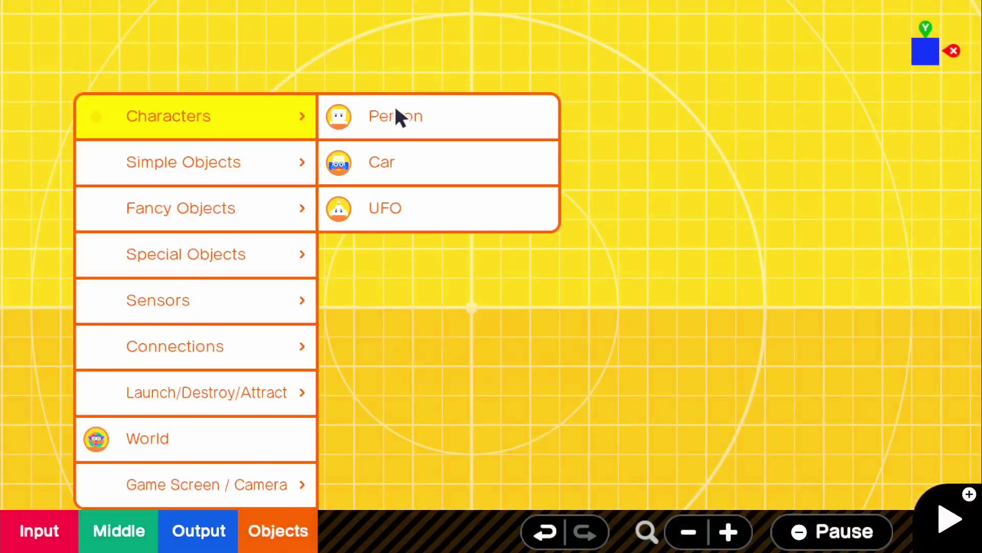
left_click(396, 113)
left_click_drag(471, 357, 408, 362)
left_click(66, 520)
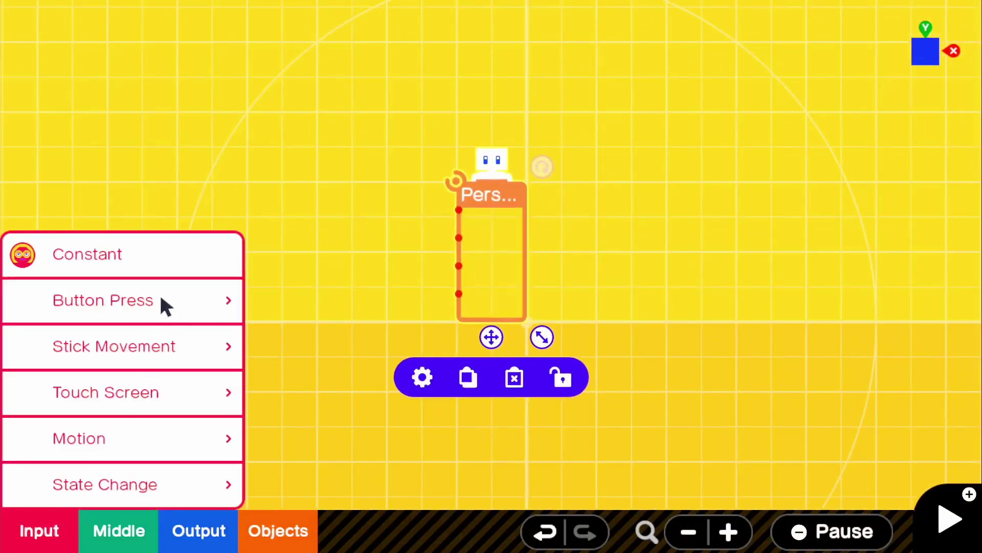
Step: Add a Camera nodon, place it above the Person and physically connect the two
left_click(273, 527)
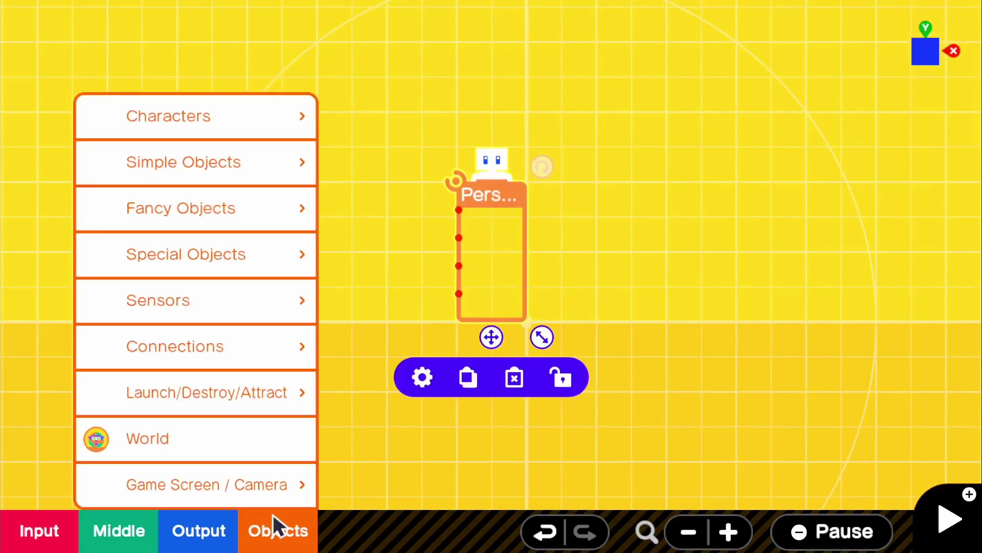
left_click(247, 483)
left_click(426, 383)
left_click_drag(492, 322, 459, 181)
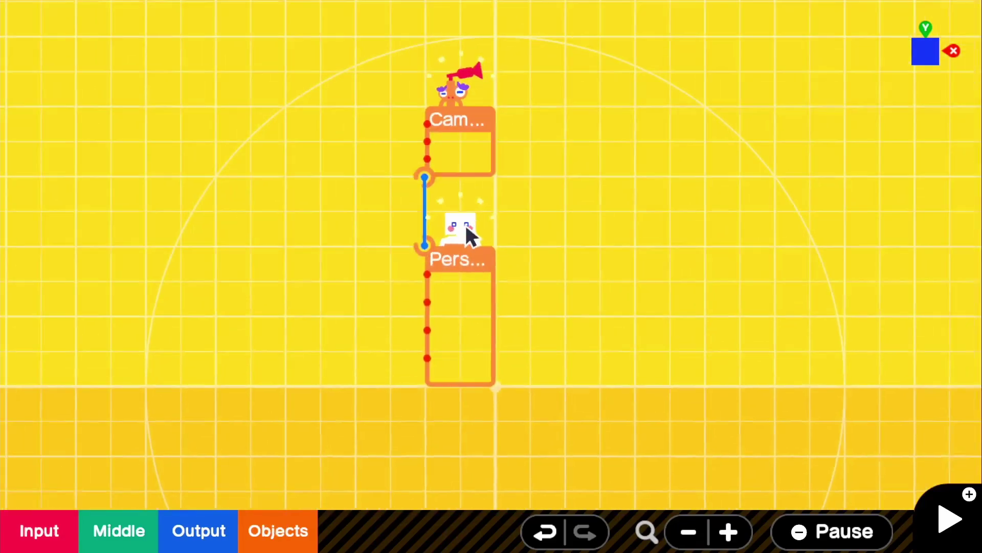
Step: Add a left-stick Up/Down nodon beside the Person and wire it to the Person's first input port
left_click(28, 537)
left_click(154, 344)
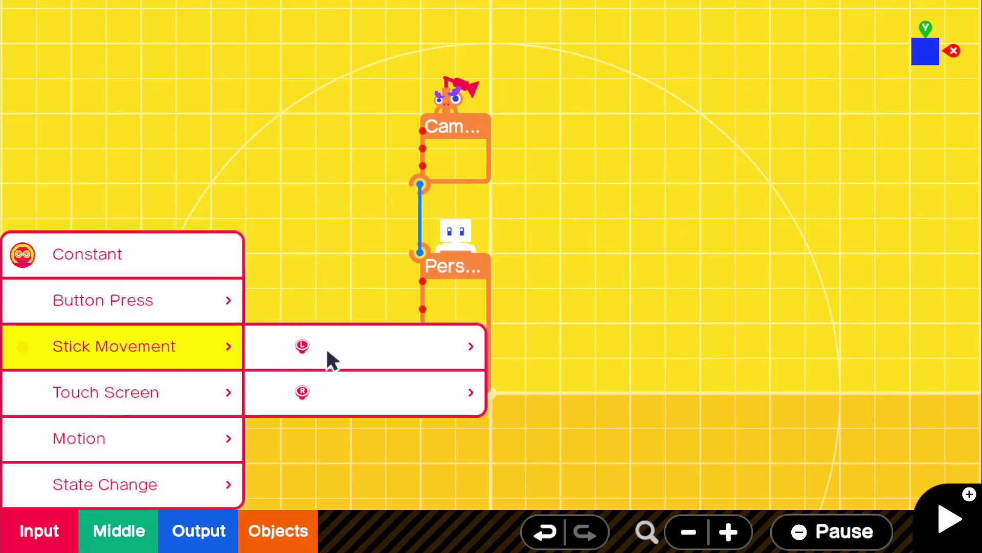
left_click(327, 346)
left_click(553, 358)
left_click_drag(491, 321, 316, 339)
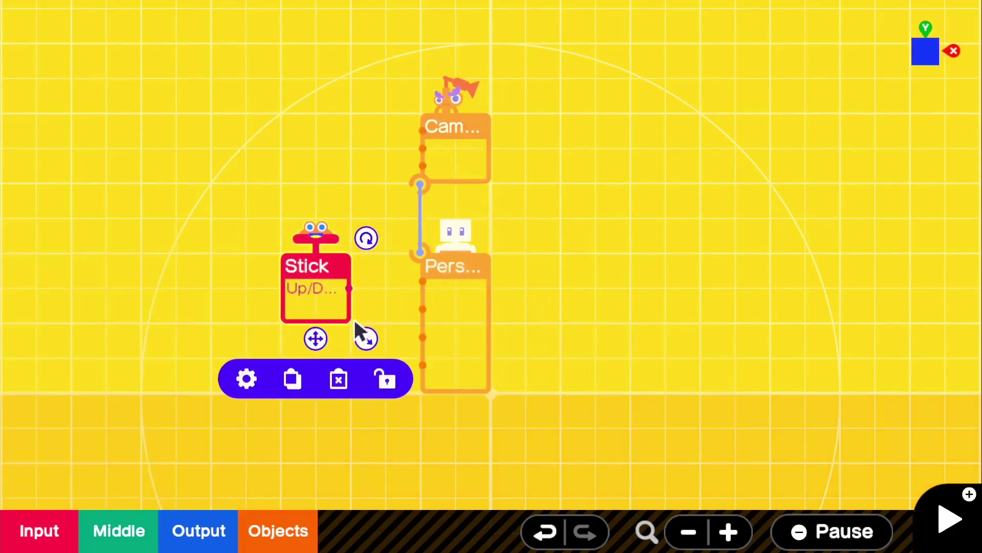
left_click_drag(350, 288, 422, 281)
Step: Add a left-stick Left/Right nodon below the Up/Down stick and wire it to the Person's second input port
left_click(15, 548)
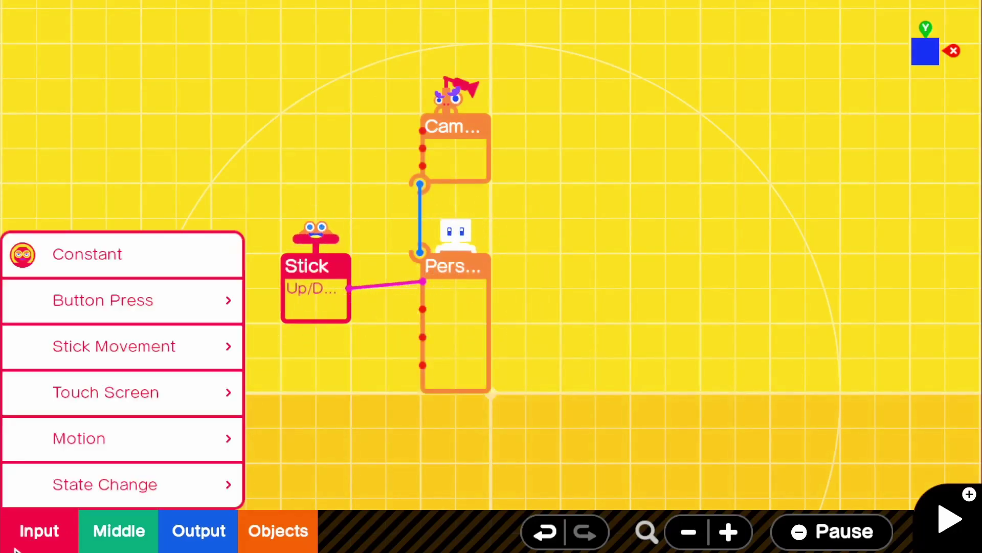
left_click(116, 364)
left_click(322, 361)
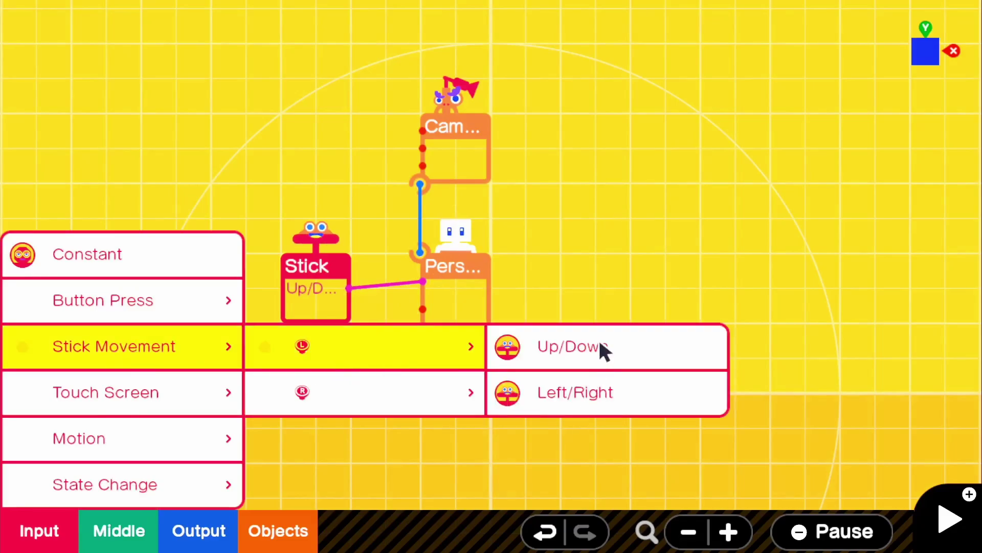
left_click(617, 394)
left_click_drag(471, 321, 314, 412)
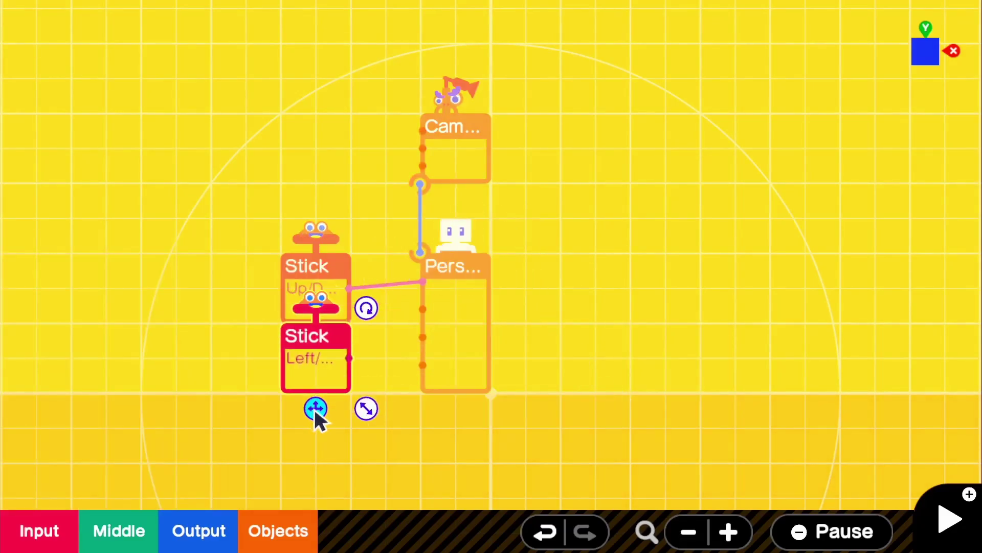
left_click_drag(351, 358, 414, 322)
Step: Add a right-stick Up/Down nodon beside the Camera and wire it to the Camera's first input port
left_click(61, 531)
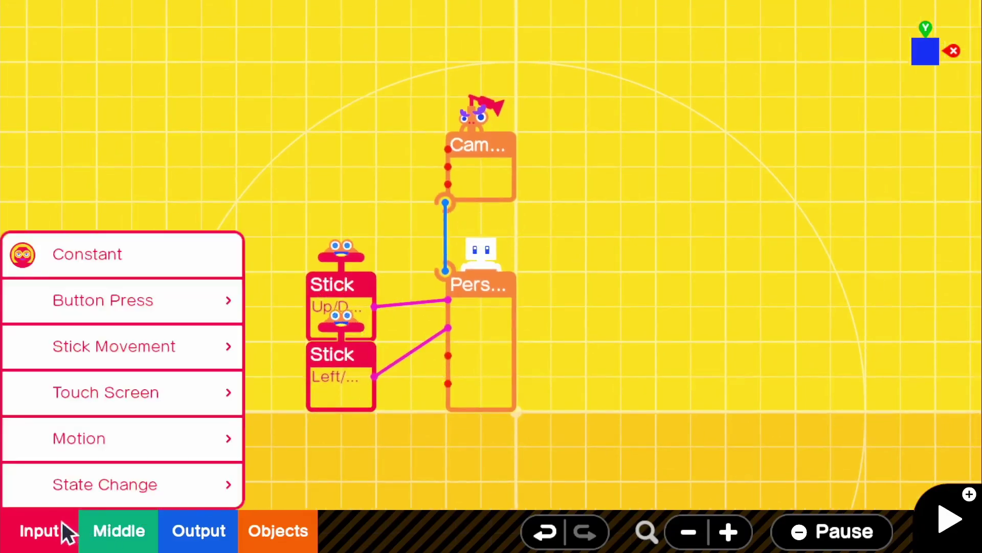
left_click(158, 364)
left_click(358, 395)
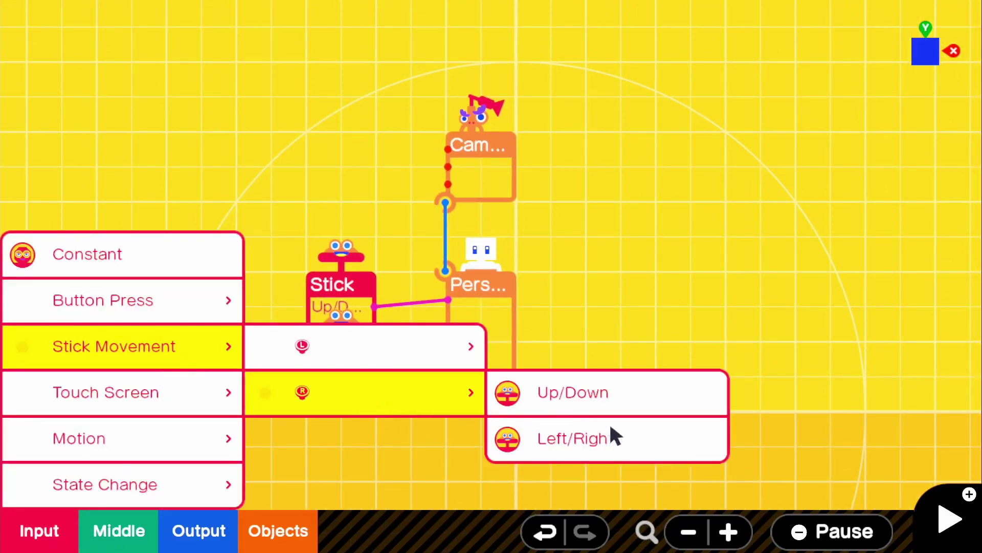
left_click(603, 410)
left_click_drag(498, 321, 333, 201)
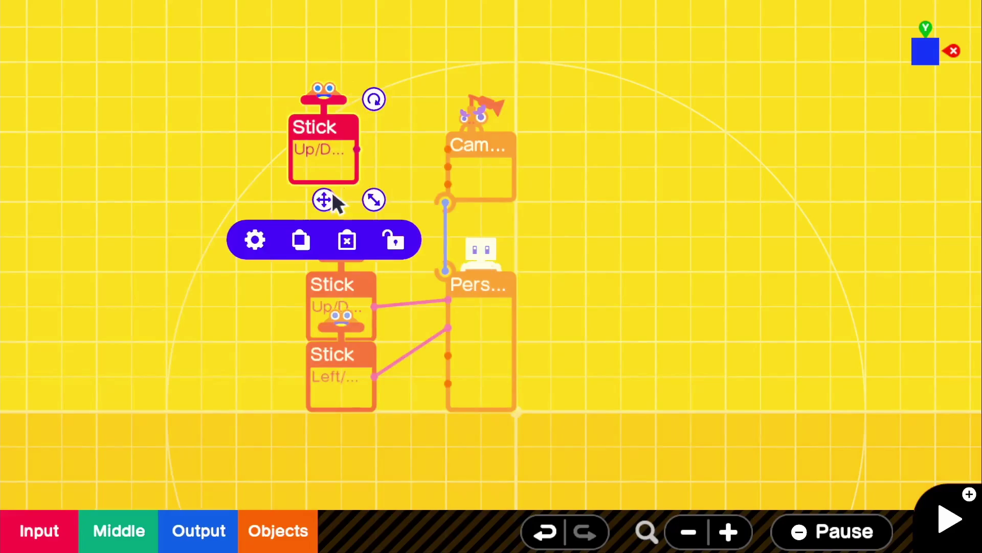
left_click_drag(357, 149, 448, 148)
Step: Add a right-stick Left/Right nodon below the camera's Up/Down stick and wire it to the Camera's second input port
left_click(39, 531)
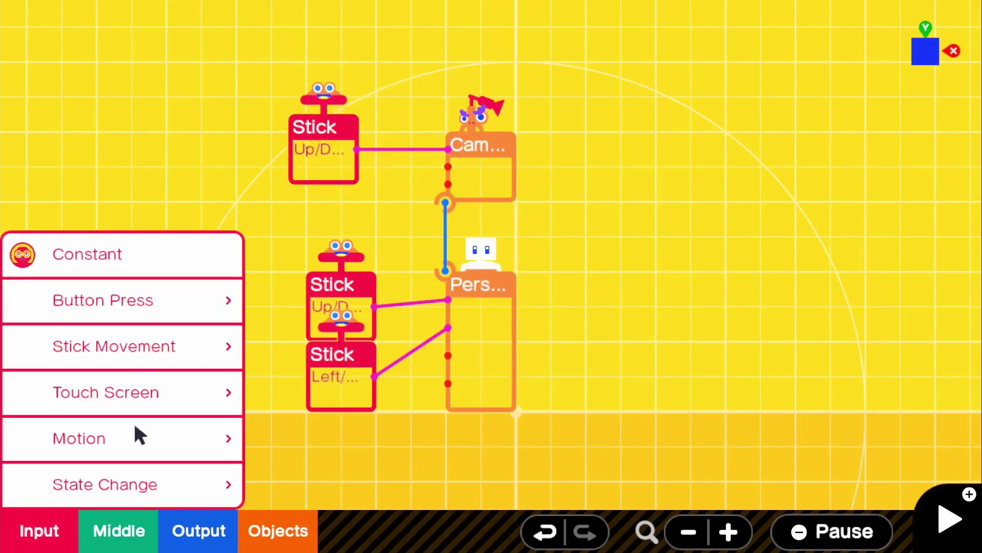
left_click(152, 345)
left_click(316, 395)
left_click(604, 436)
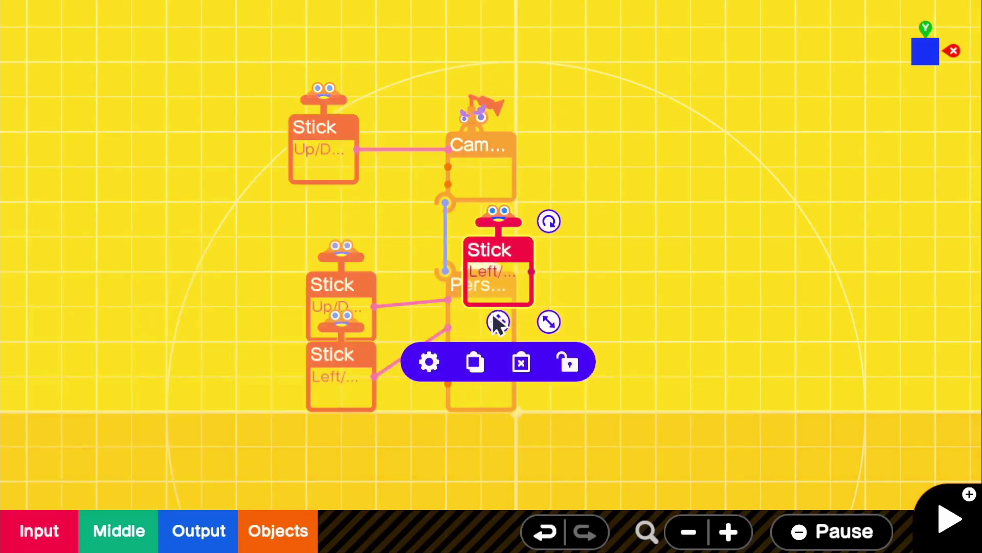
left_click_drag(498, 322, 323, 269)
left_click_drag(357, 219, 448, 167)
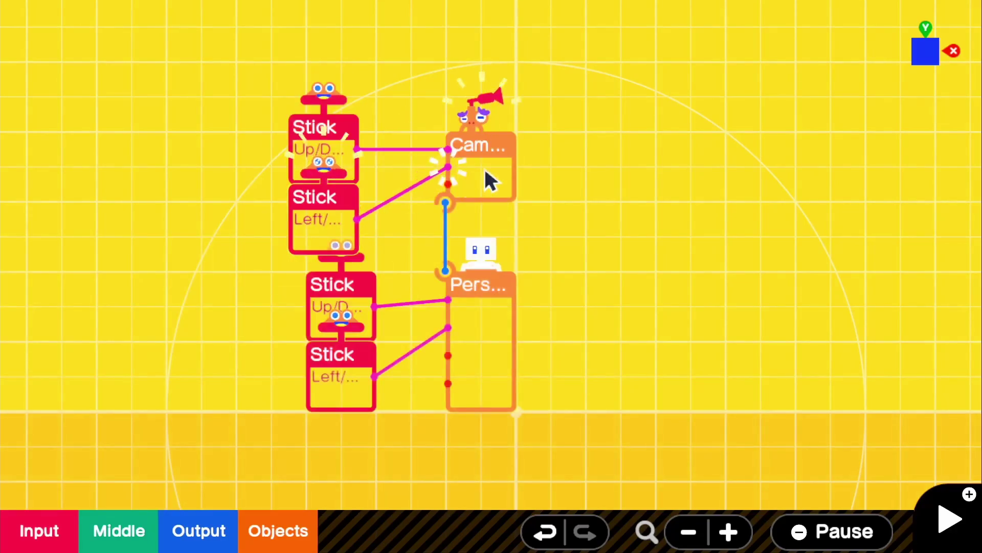
Step: Open the Camera nodon's settings and adjust its Y offset distance
left_click(488, 180)
left_click(410, 257)
left_click(733, 160)
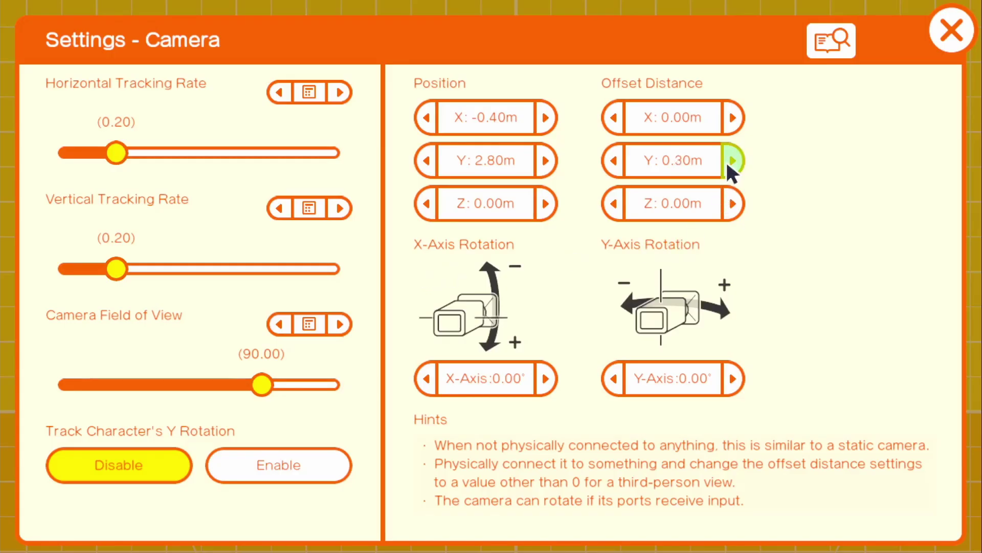
left_click(733, 160)
left_click(733, 161)
left_click(732, 160)
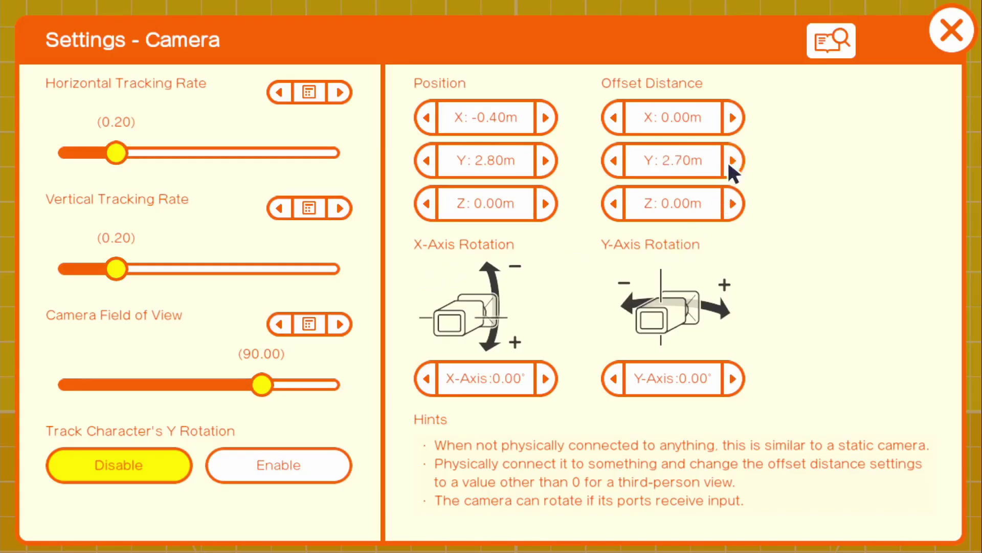
left_click(618, 160)
Step: Increase the Camera's Z offset distance for a third-person view and close its settings
left_click(733, 203)
left_click(733, 203)
left_click(733, 203)
left_click(733, 203)
left_click(733, 203)
left_click(733, 203)
left_click(729, 203)
left_click(941, 31)
Step: Test-play the game to try the character and camera controls, and return to the programming screen
key("plus")
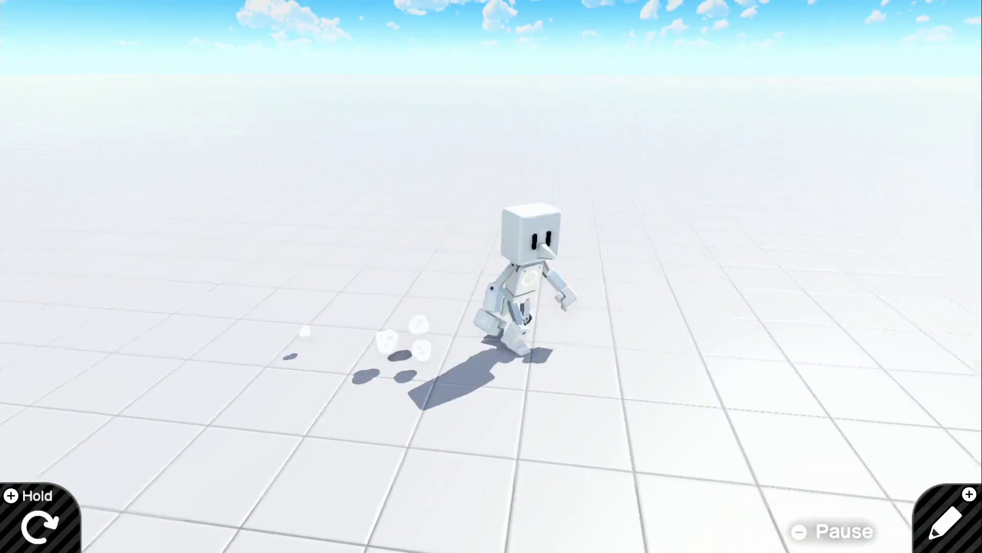
key("plus")
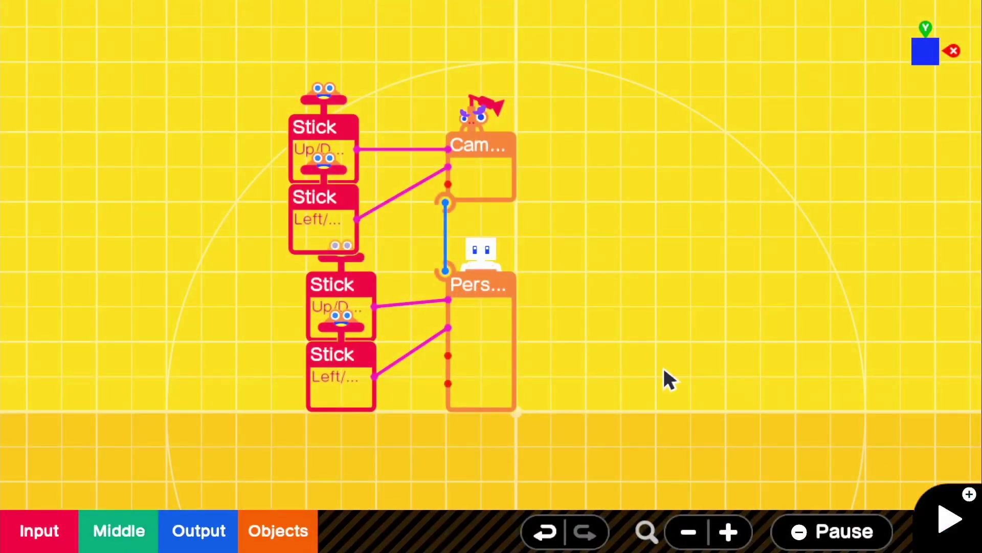
Step: Move the distant coin texture close to the Person and stick nodons, at about X -5.6 m
scroll(664, 377, "down", 6)
scroll(204, 253, "left", 5)
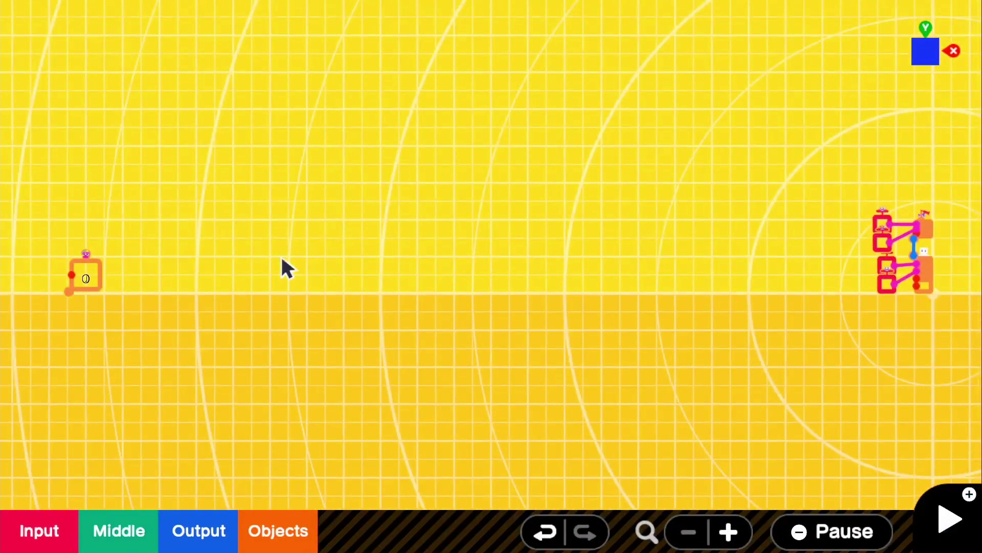
left_click(95, 278)
left_click_drag(85, 302, 805, 313)
scroll(639, 374, "right", 4)
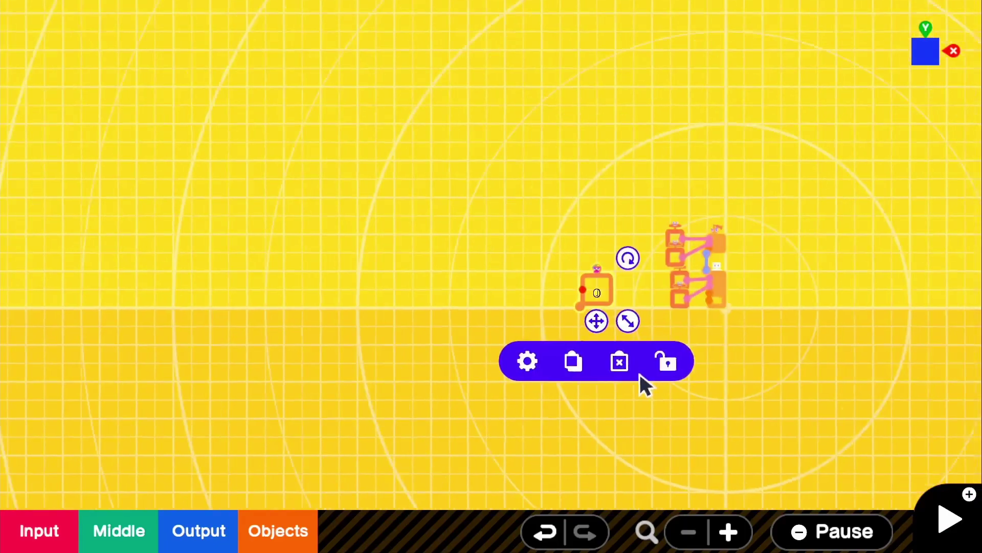
scroll(639, 373, "up", 5)
scroll(662, 468, "right", 3)
scroll(531, 403, "up", 2)
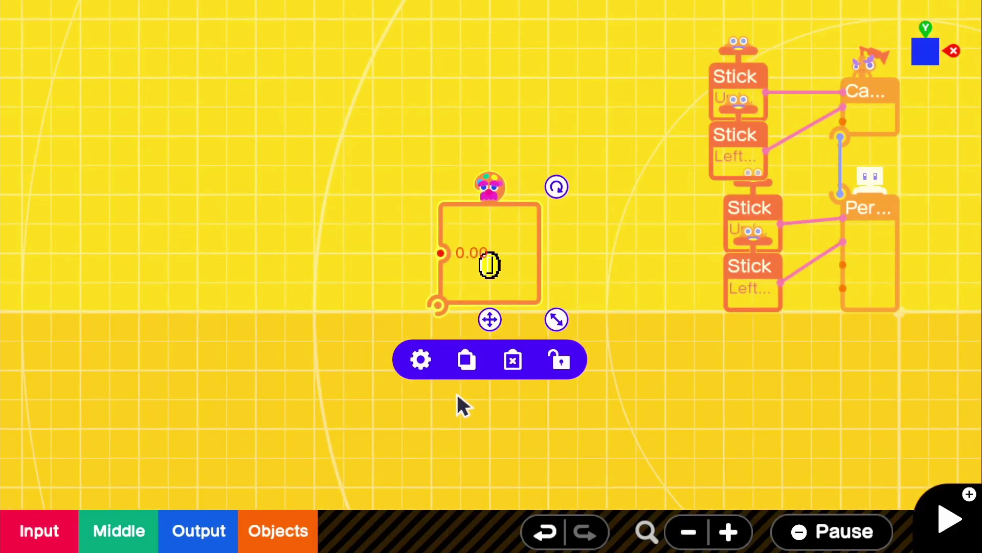
left_click_drag(486, 323, 486, 325)
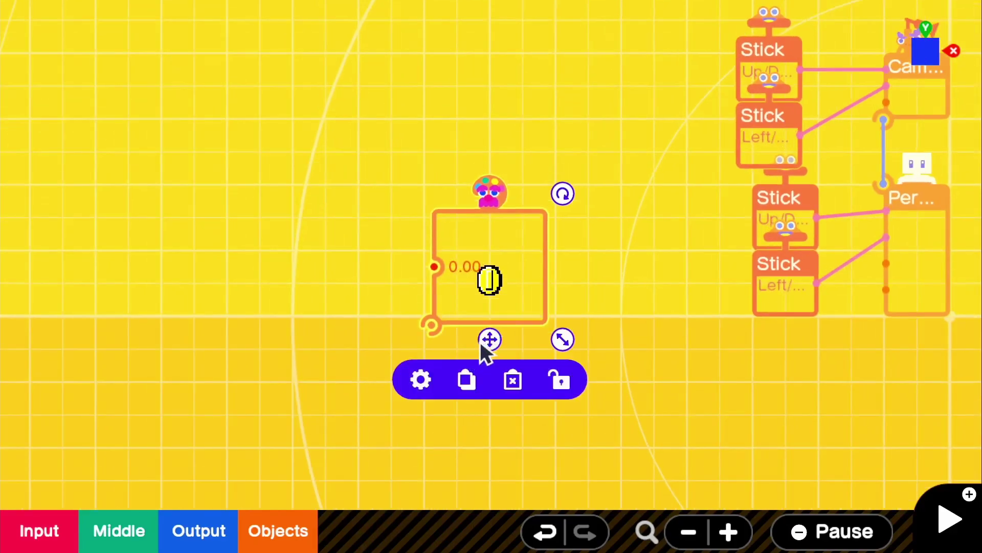
Step: Examine the coin drawing and its size and position in the texture's settings, leaving them unedited
scroll(487, 348, "up", 3)
left_click(420, 407)
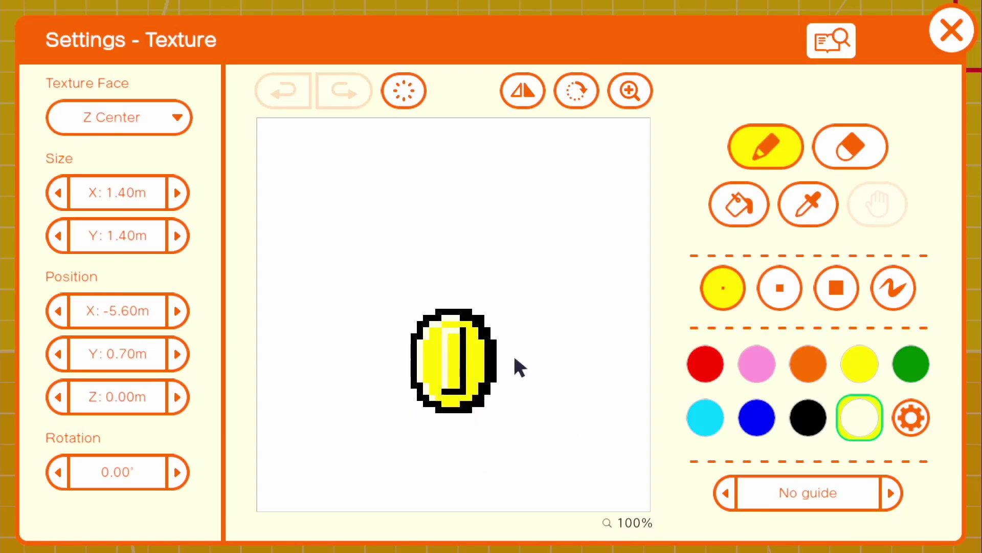
left_click(953, 36)
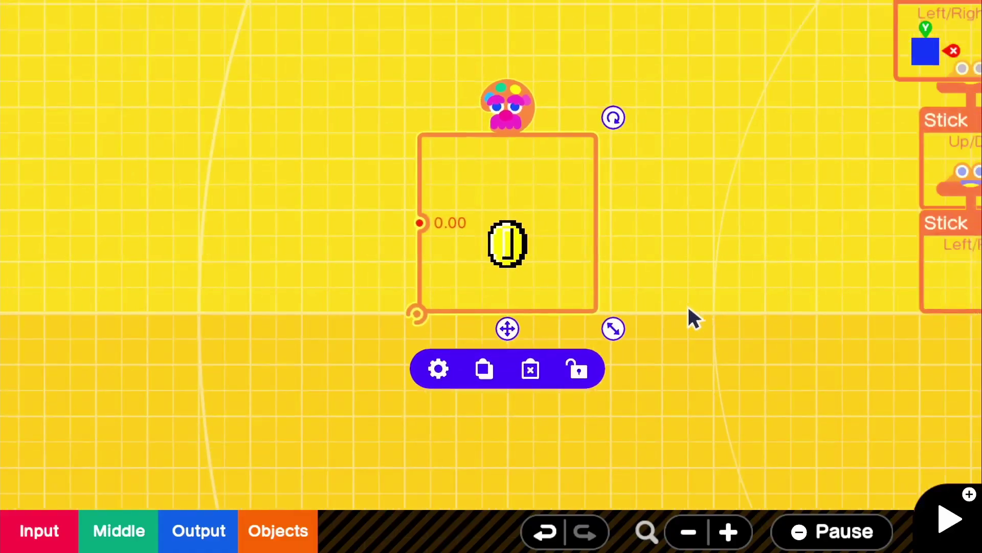
scroll(519, 280, "down", 1)
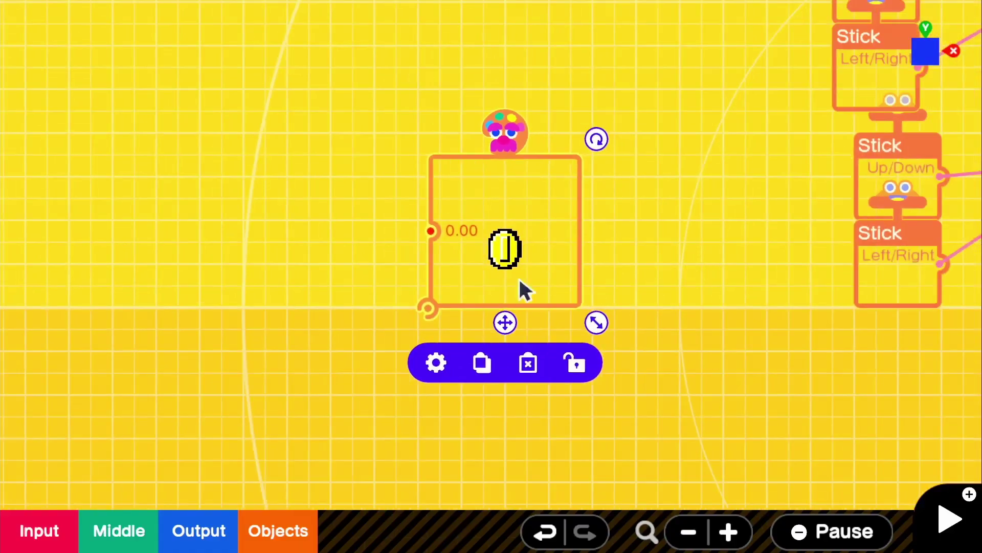
Step: Add a Rotating Object box and place it beyond the coin texture, away from the Person, at about X -7.7 m
left_click(695, 322)
left_click(264, 538)
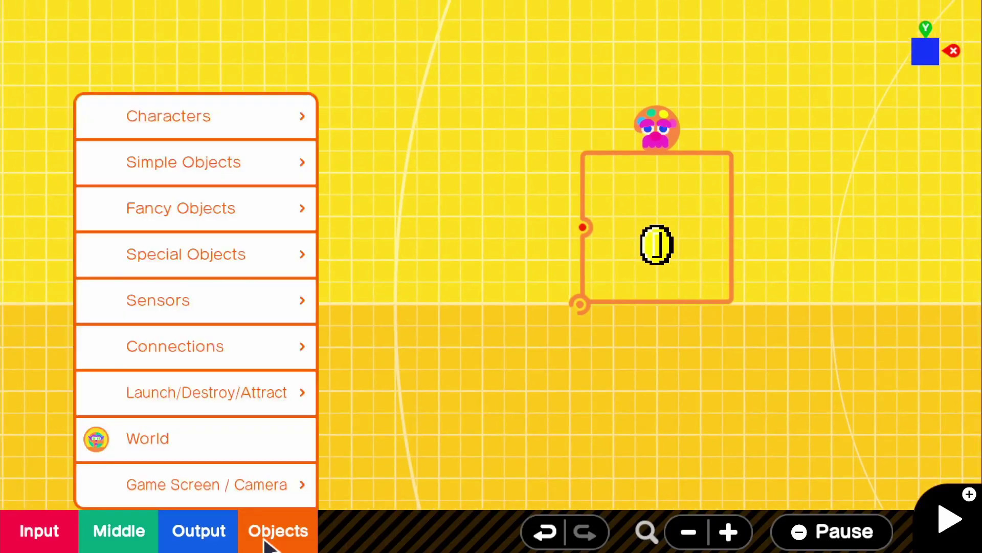
left_click(245, 262)
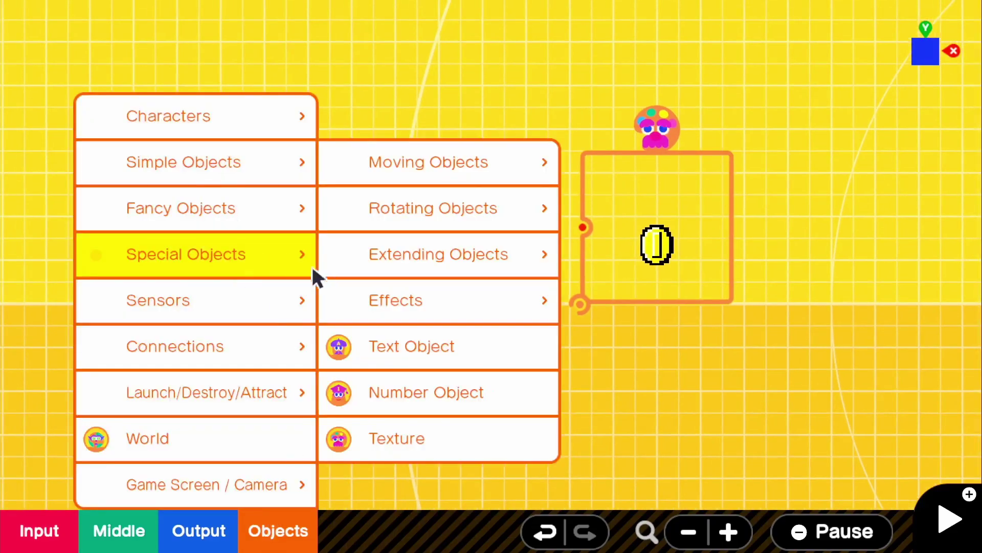
left_click(471, 213)
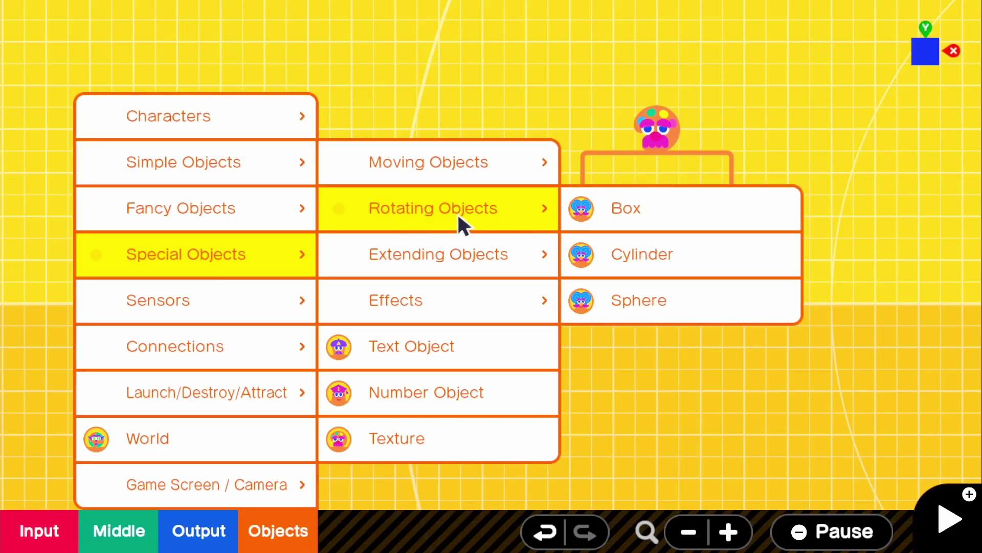
left_click(663, 214)
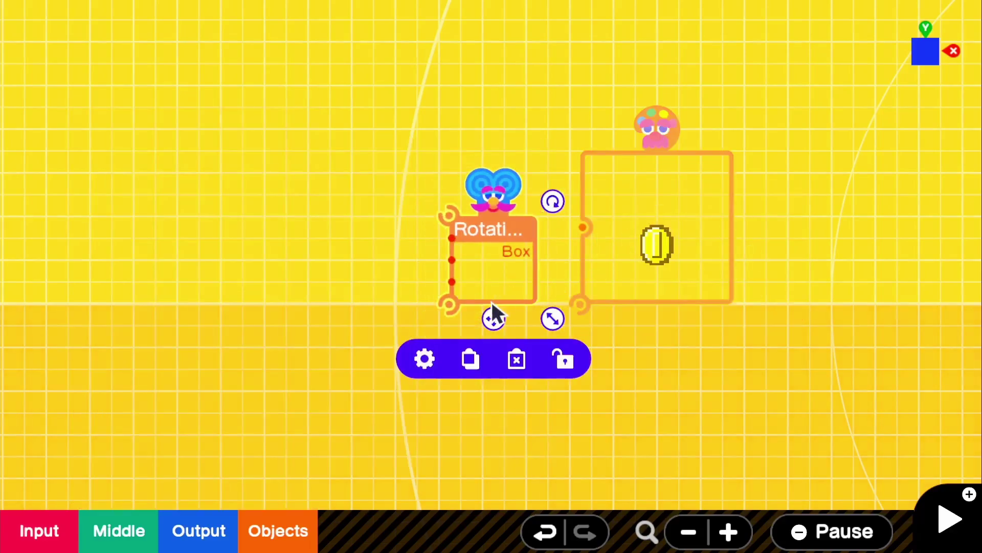
left_click_drag(493, 315, 437, 325)
Step: Make the rotating box non-destructive and destructible only by a Person
left_click(385, 342)
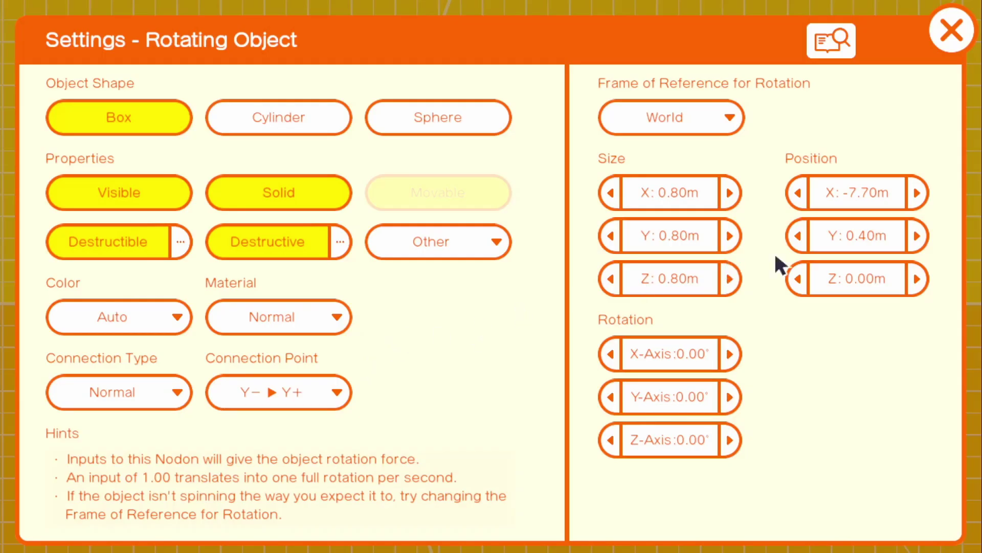
left_click(271, 248)
left_click(164, 250)
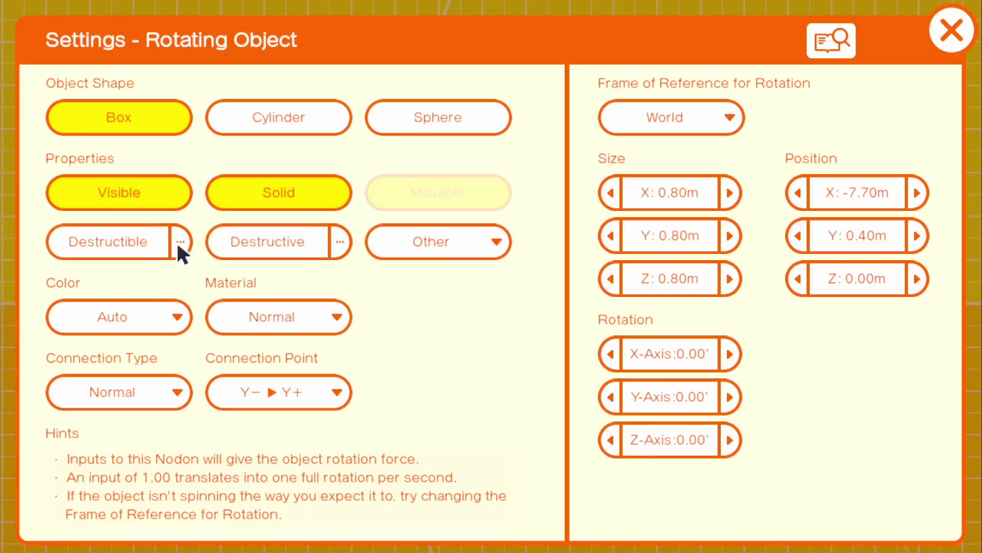
left_click(180, 242)
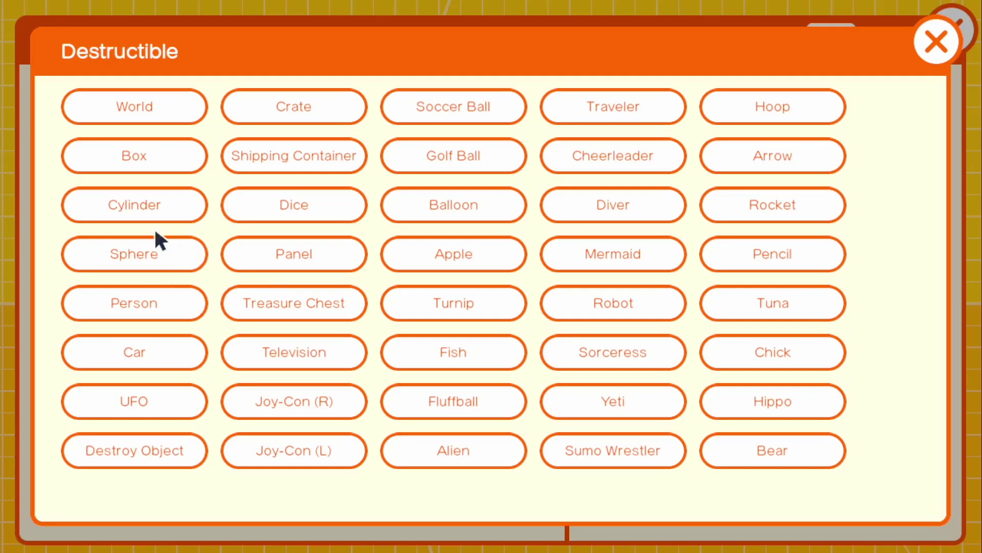
left_click(148, 302)
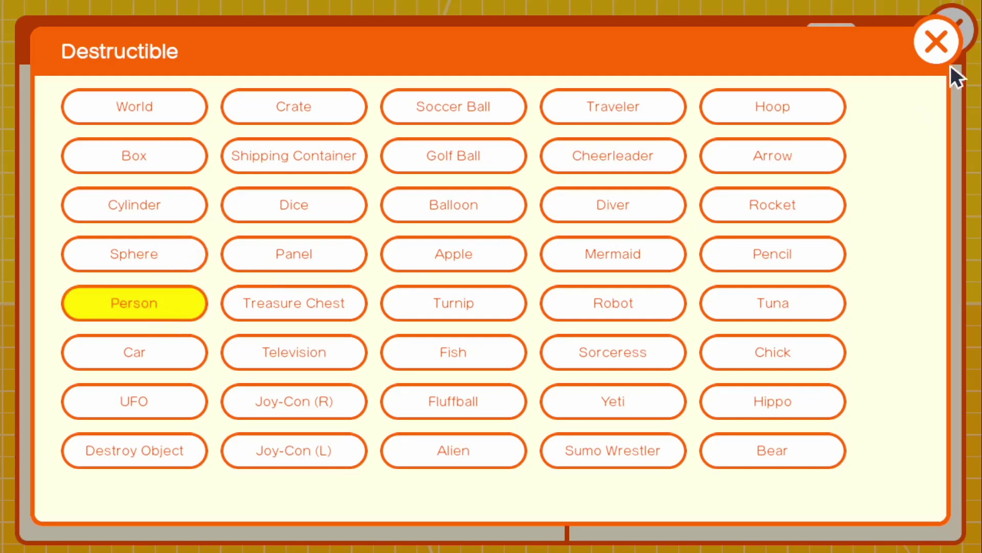
left_click(936, 47)
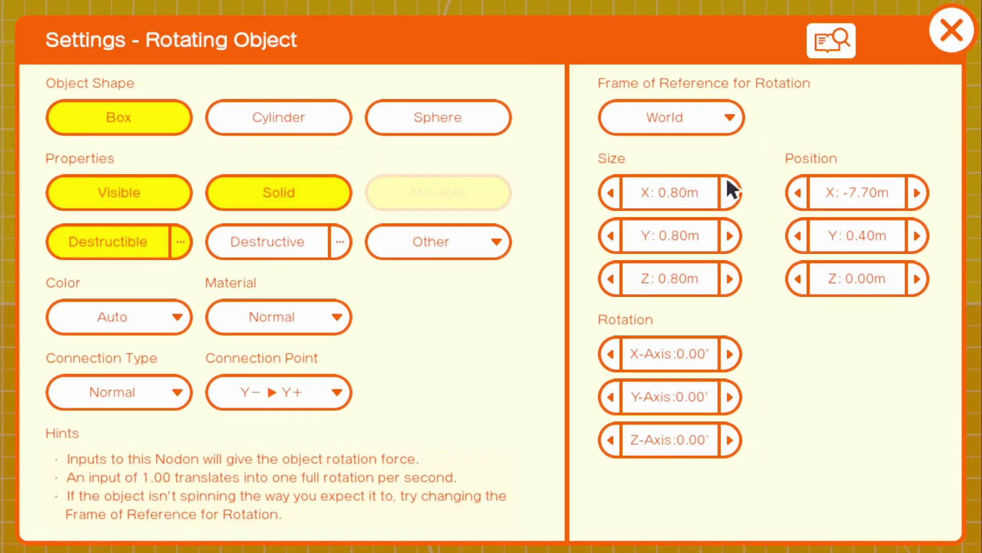
Step: Make the rotating box invisible while keeping it solid and destructible
left_click(147, 195)
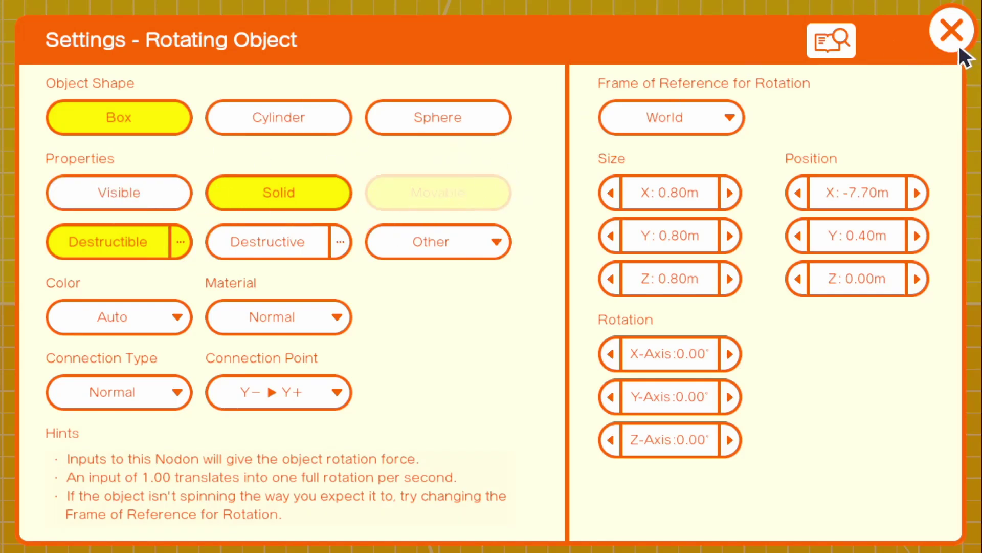
left_click(950, 30)
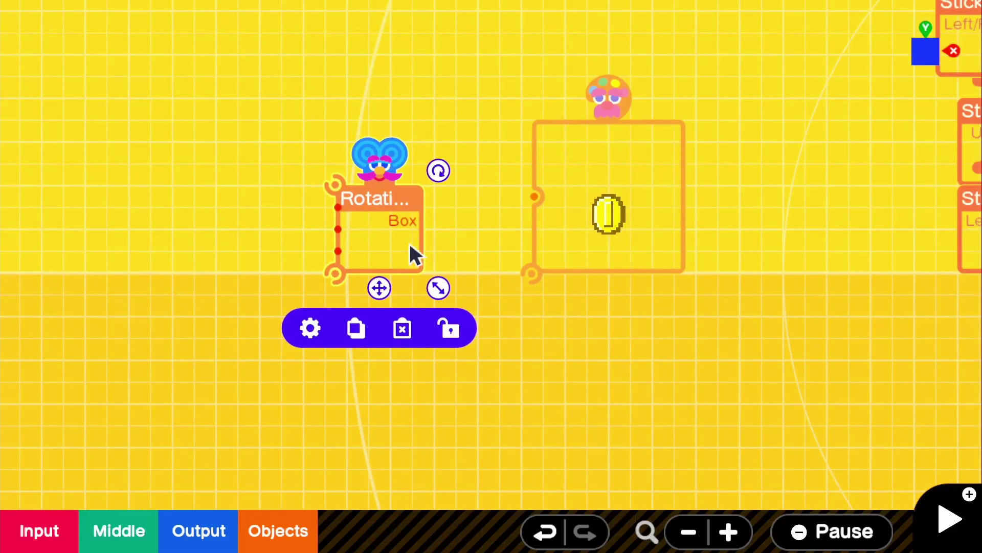
left_click(453, 215)
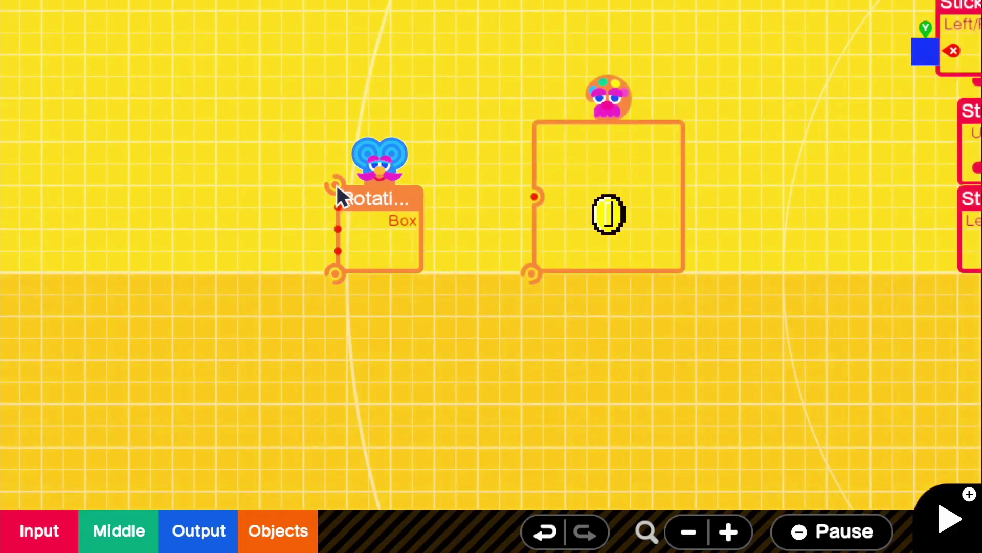
Step: Connect the Rotating Object box's upper connection point to the coin texture's attachment point
left_click_drag(336, 185, 602, 310)
scroll(401, 255, "up", 2)
scroll(397, 244, "up", 3)
left_click_drag(374, 272, 395, 294)
scroll(404, 294, "down", 4)
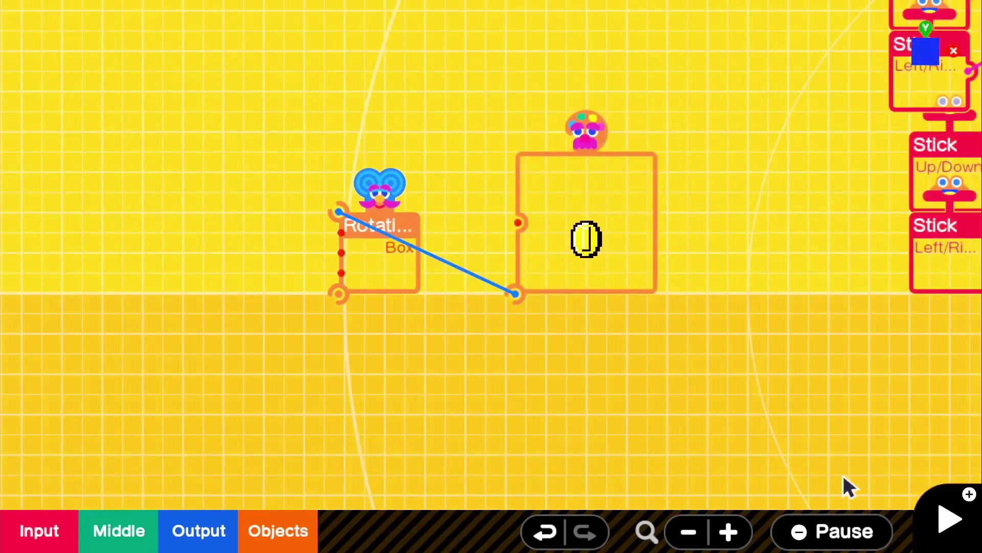
Step: Playtest the game, viewing the Person and the attached coin from several sides, and return to programming
left_click(950, 518)
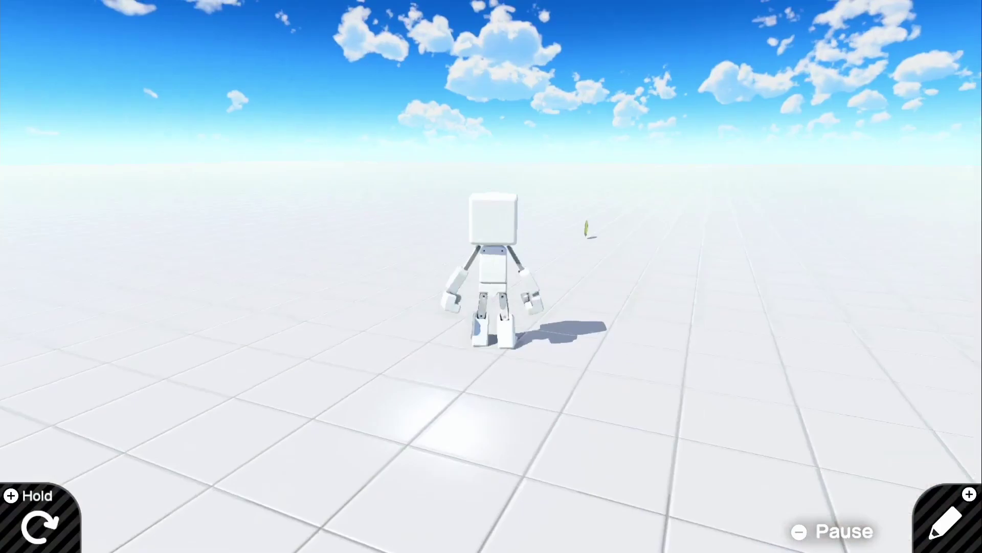
key("Left")
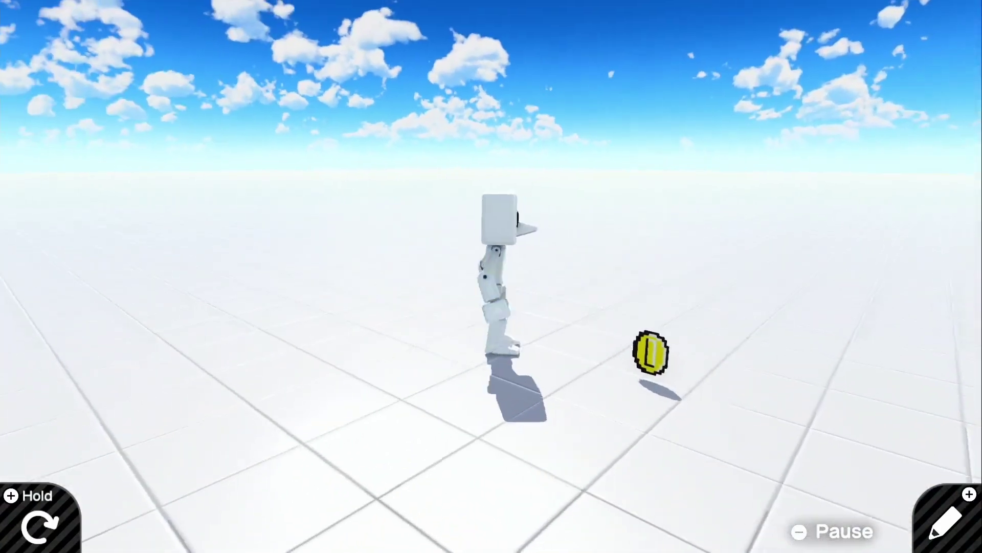
key("Right")
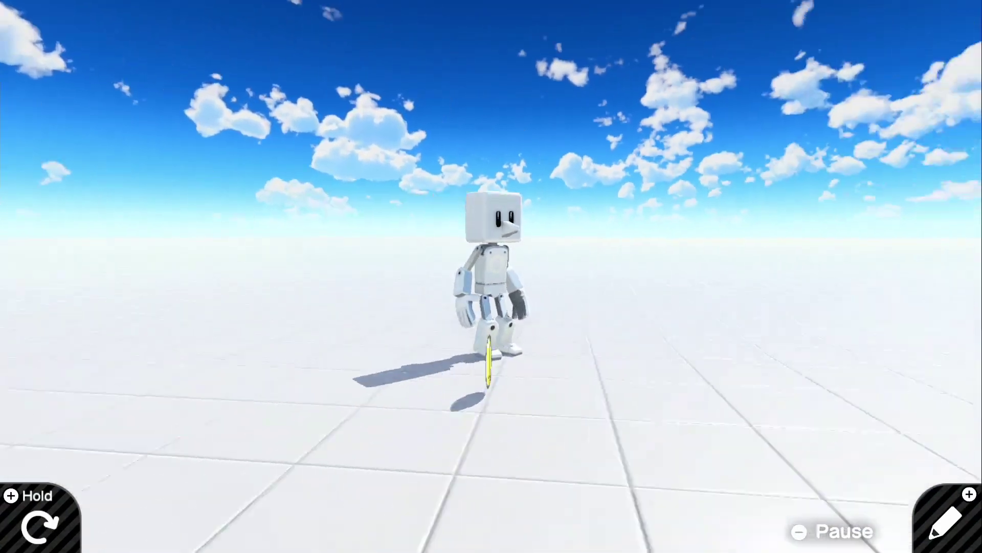
key("Right")
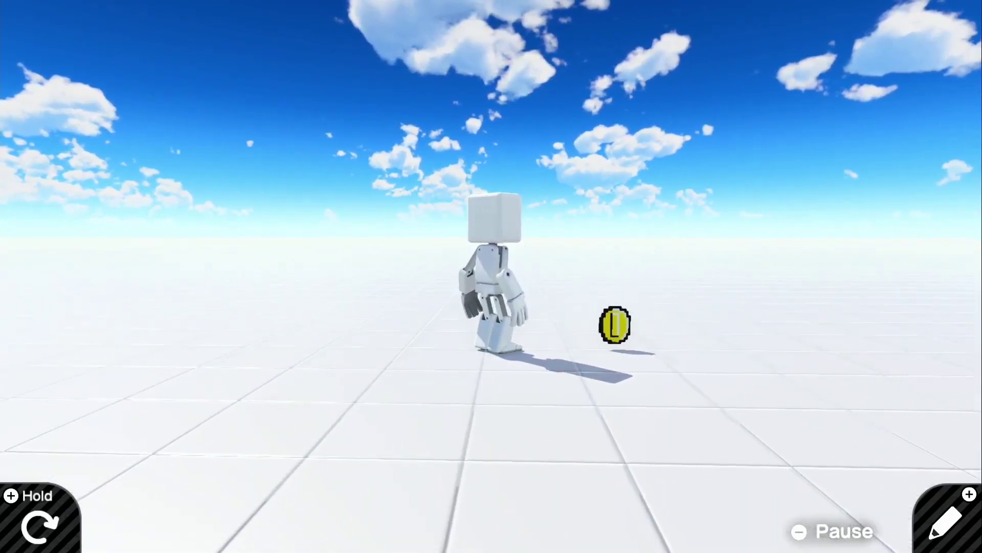
key("plus")
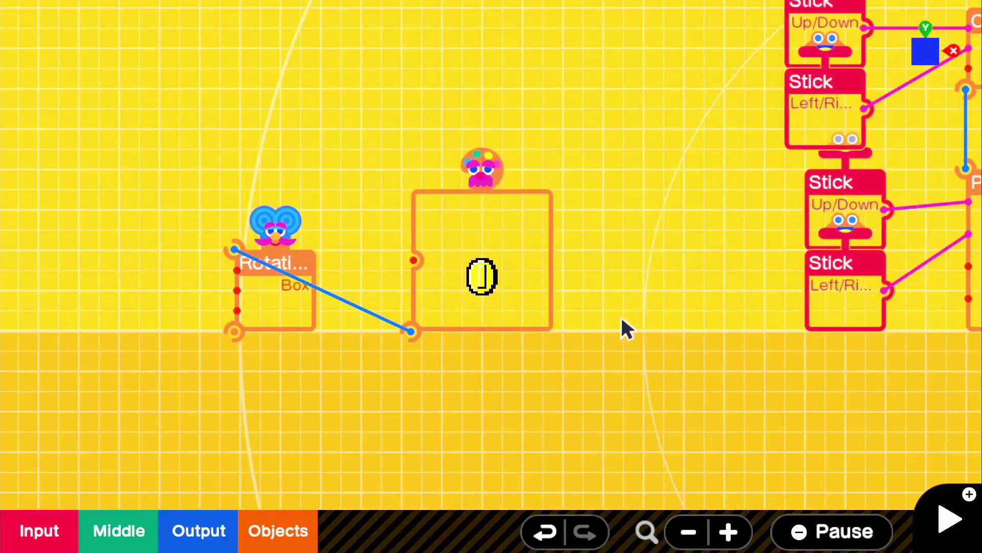
Step: Examine the texture face options in the coin texture's settings, leaving Z Center selected
left_click(513, 320)
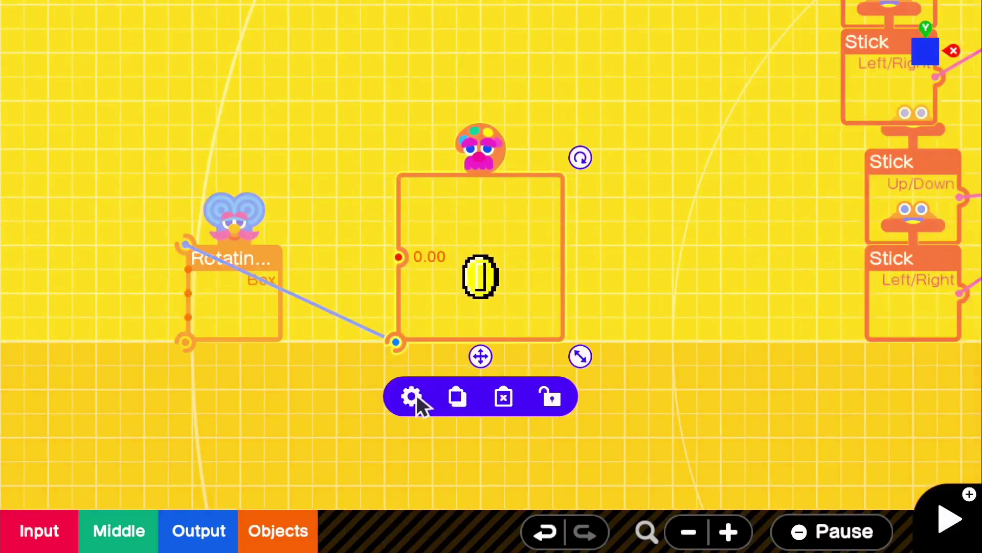
left_click(411, 396)
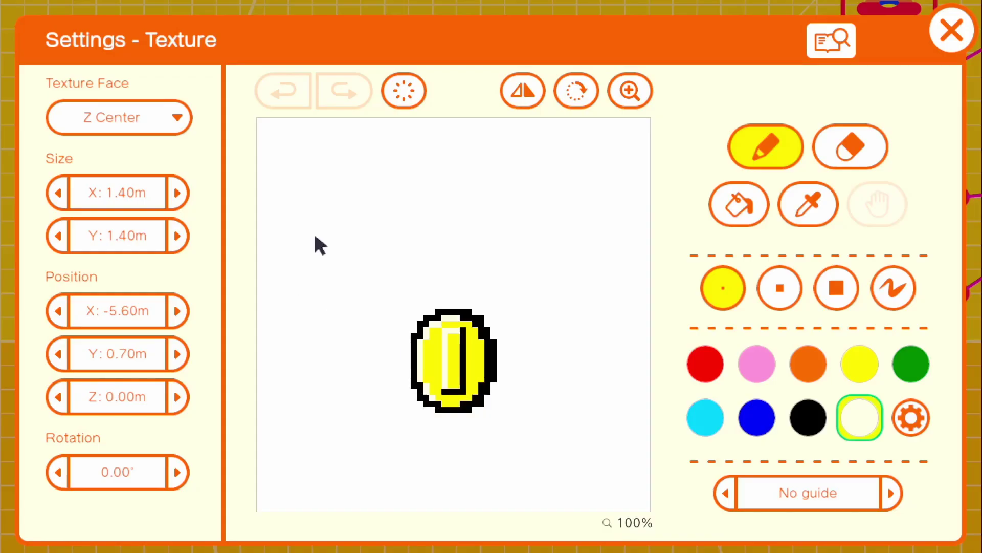
left_click(118, 118)
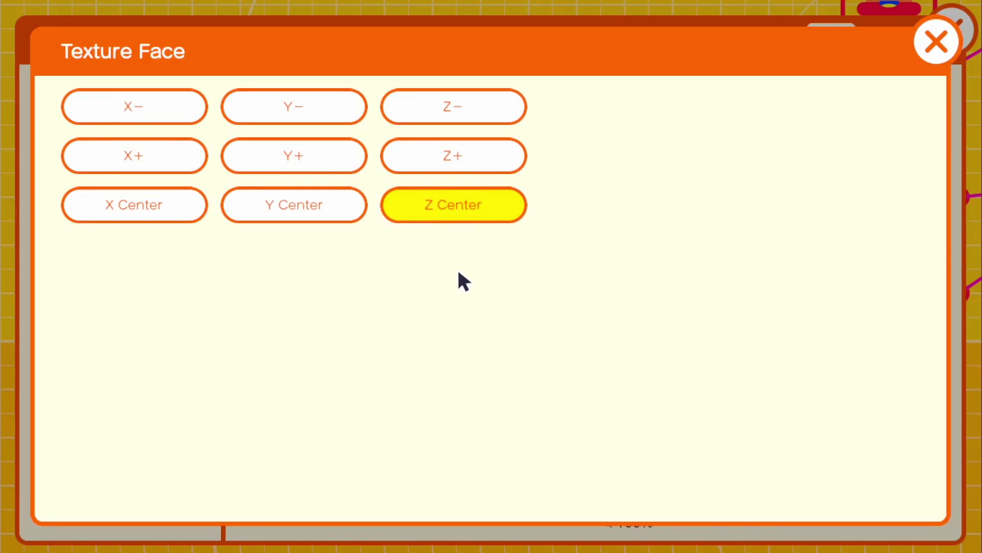
left_click(939, 51)
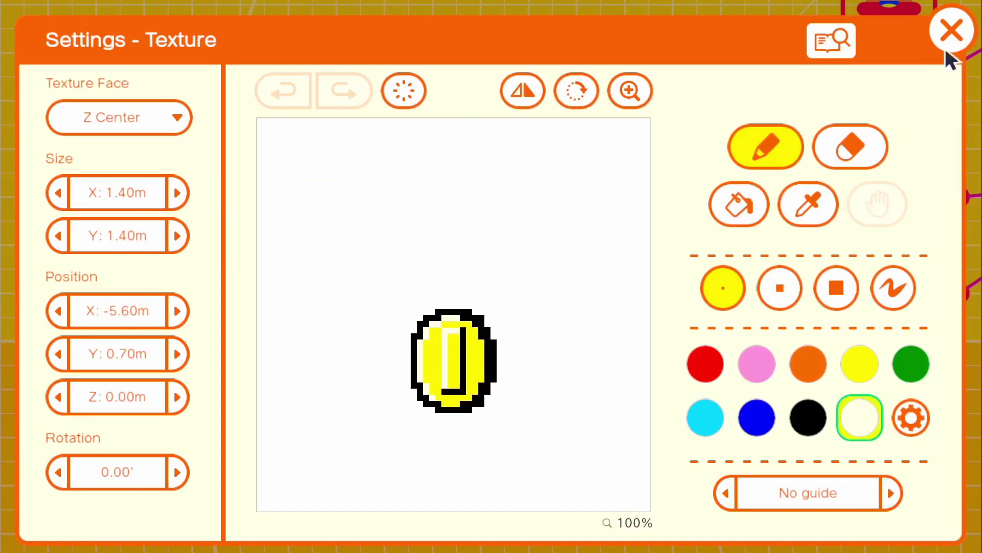
left_click(951, 49)
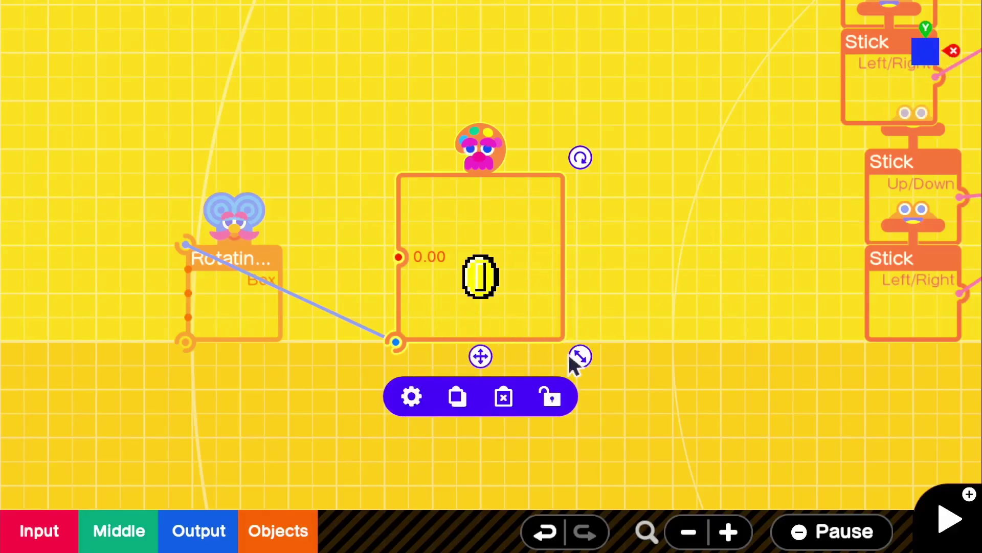
Step: Add a Constant nodon and place it beside the Rotating Object box, on the side away from the coin texture
scroll(567, 352, "left", 3)
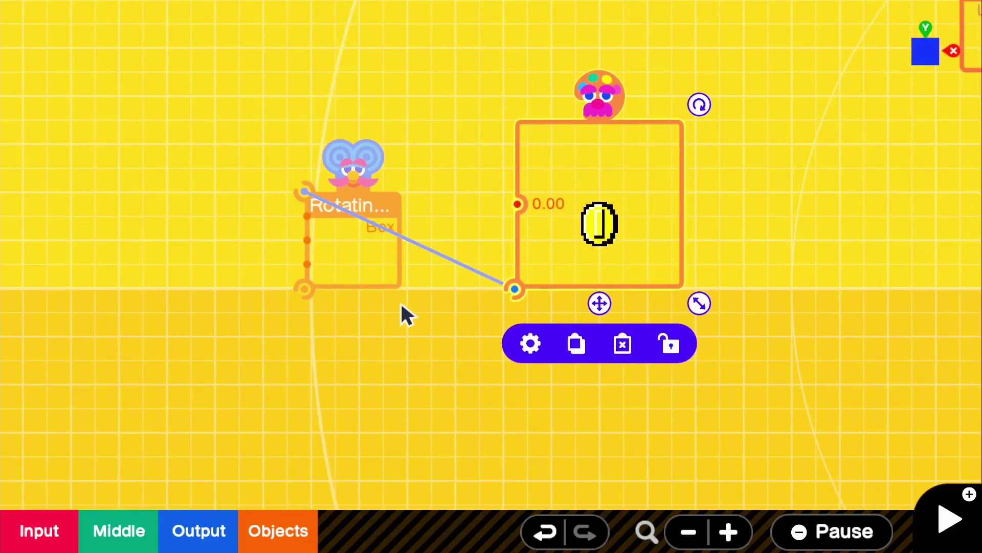
scroll(260, 431, "left", 2)
left_click(260, 431)
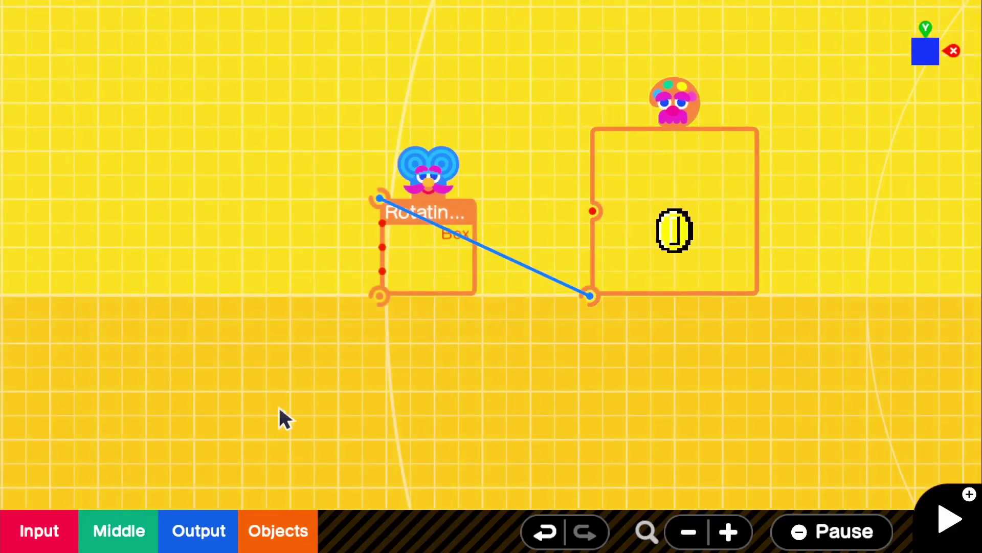
scroll(375, 404, "left", 2)
scroll(513, 319, "up", 1)
left_click(547, 305)
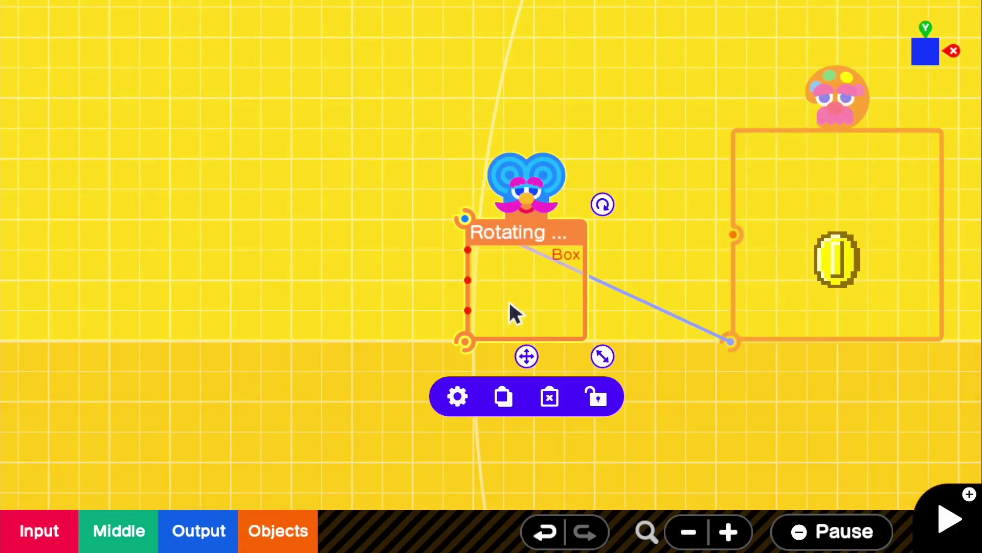
left_click(39, 531)
left_click(123, 262)
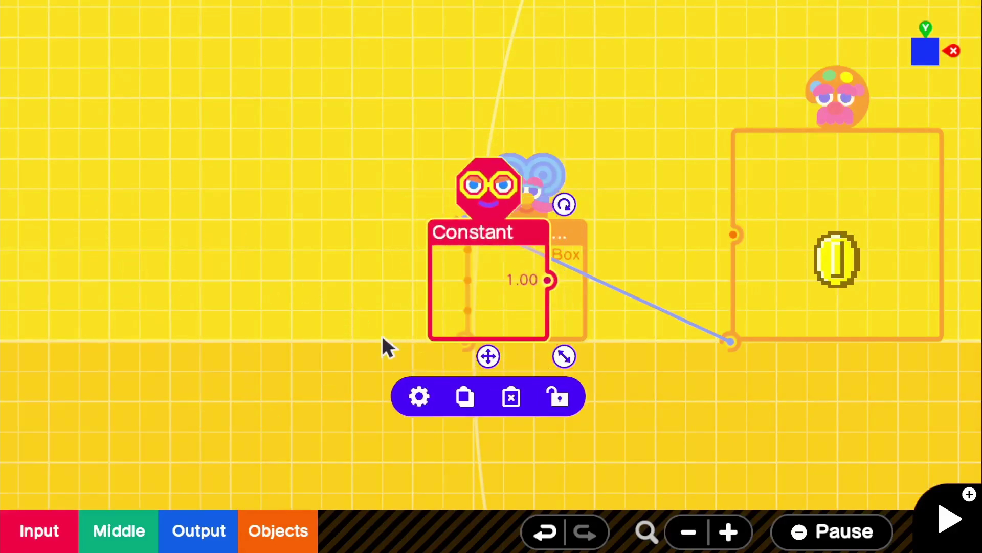
left_click_drag(488, 356, 125, 356)
Step: Set the Constant's output value to 0.10
left_click(58, 397)
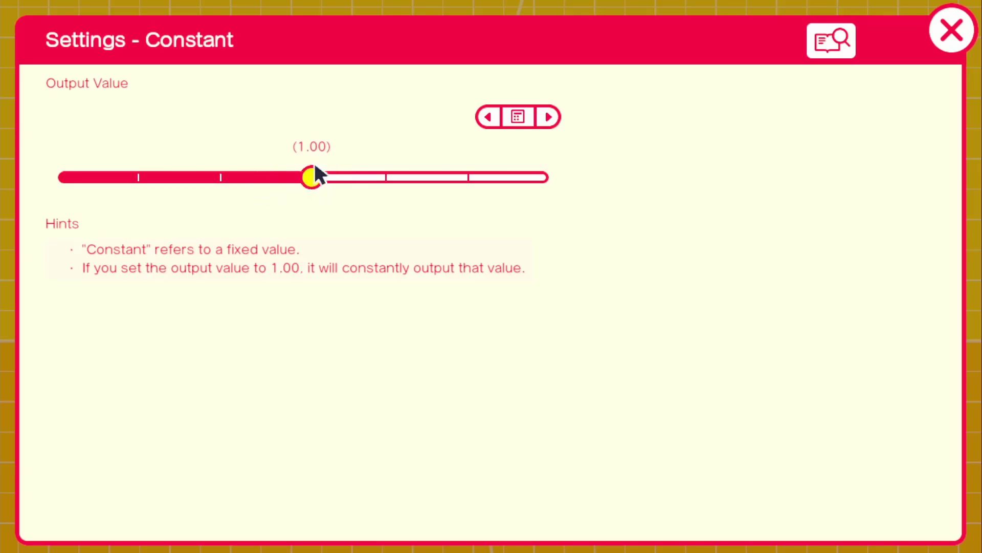
left_click(518, 117)
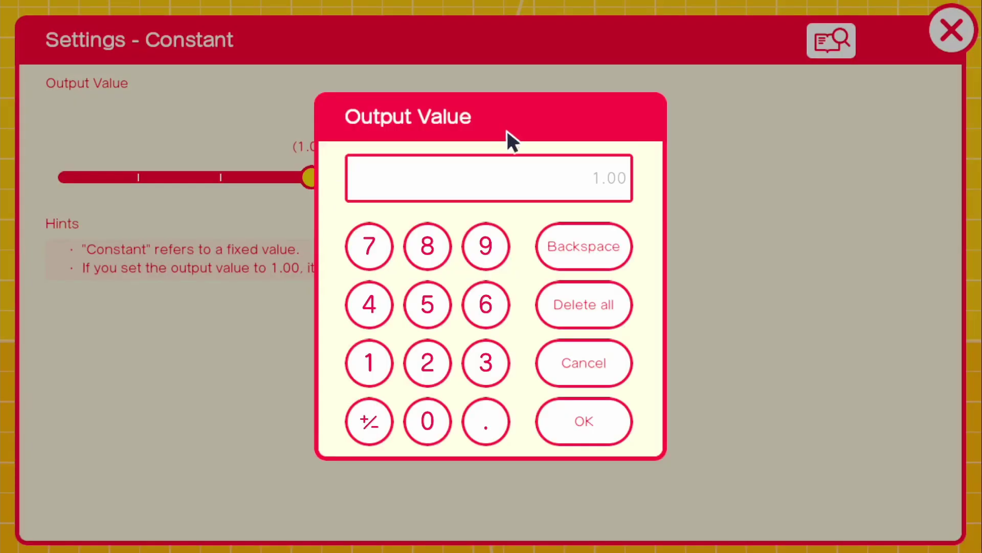
left_click(486, 420)
left_click(370, 363)
left_click(428, 421)
left_click(619, 420)
left_click(952, 31)
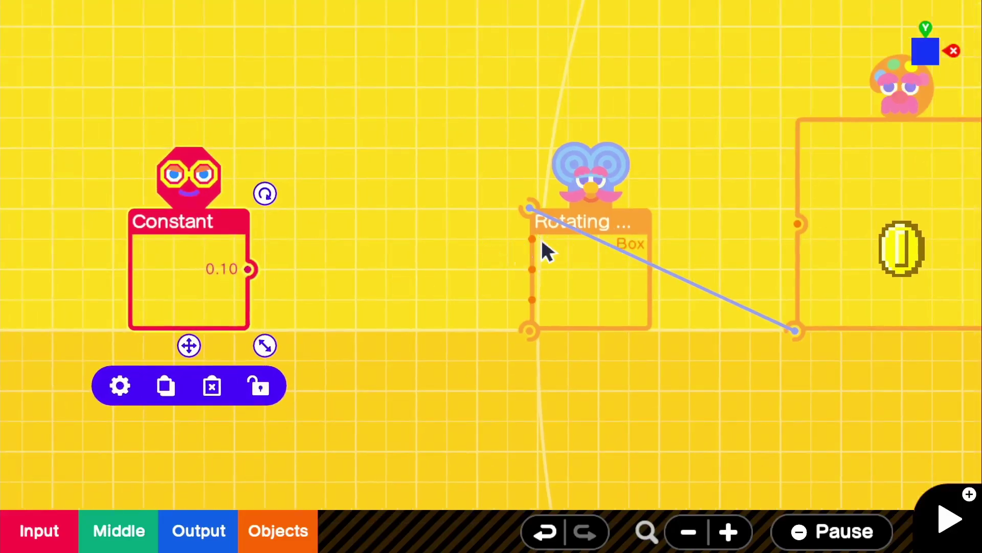
Step: Add a Counter between the Constant and the Rotating Object, and connect the Constant's output to its Count up port
left_click(117, 547)
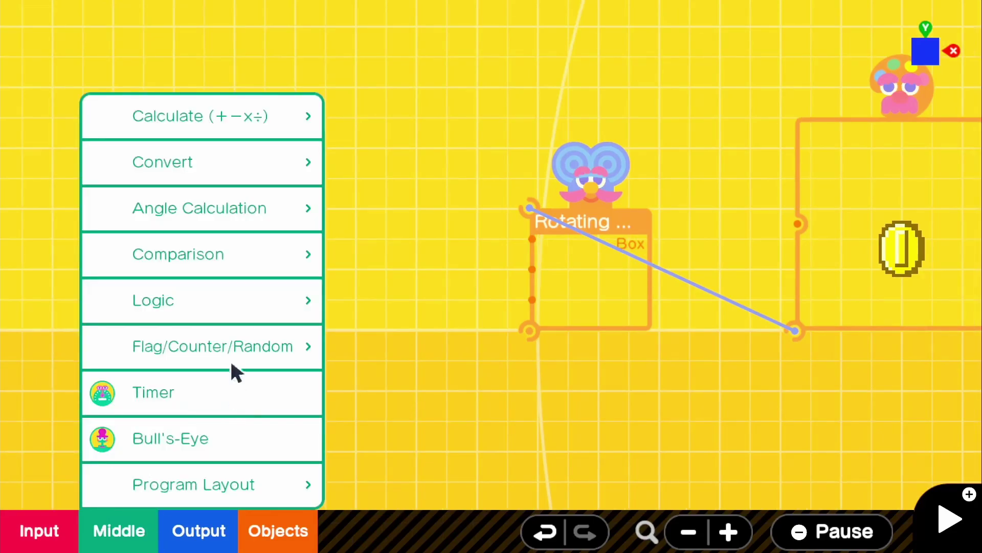
left_click(245, 307)
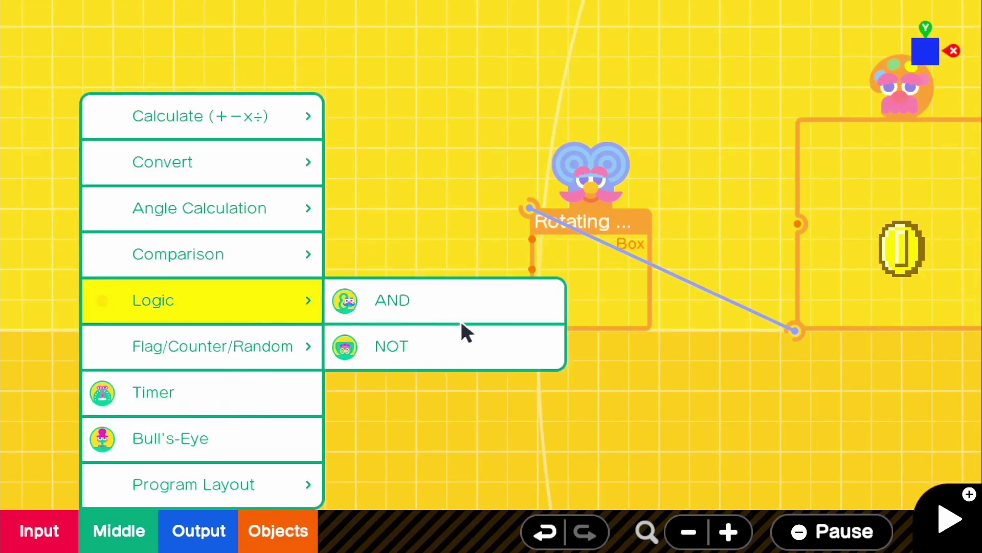
left_click(256, 169)
left_click(235, 210)
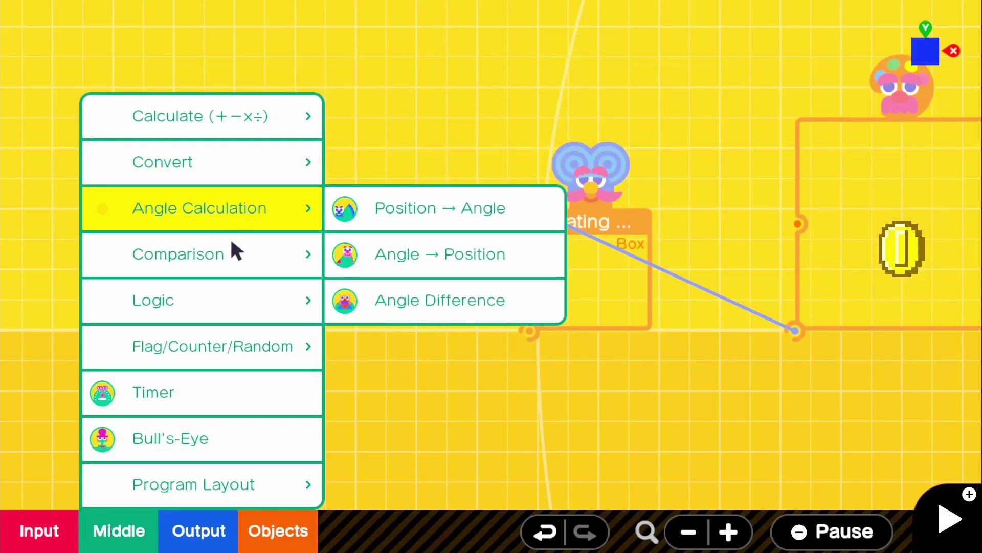
left_click(232, 255)
left_click(246, 483)
left_click(241, 358)
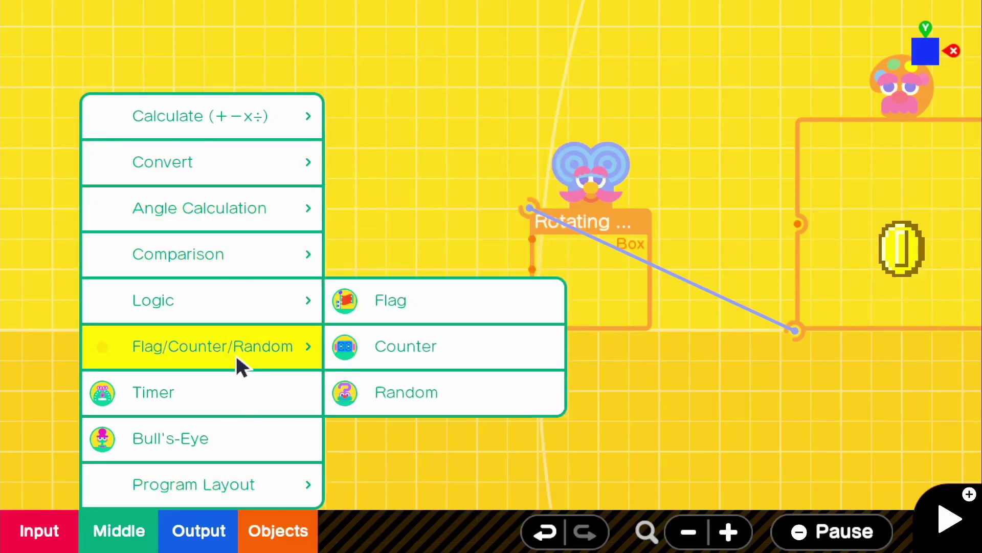
left_click(456, 365)
left_click_drag(494, 352, 357, 353)
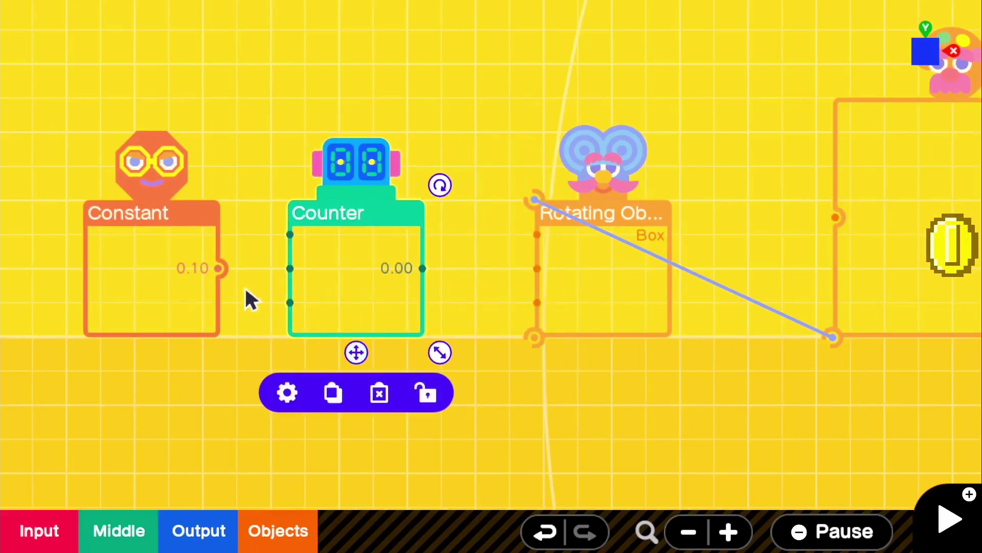
left_click_drag(220, 268, 291, 234)
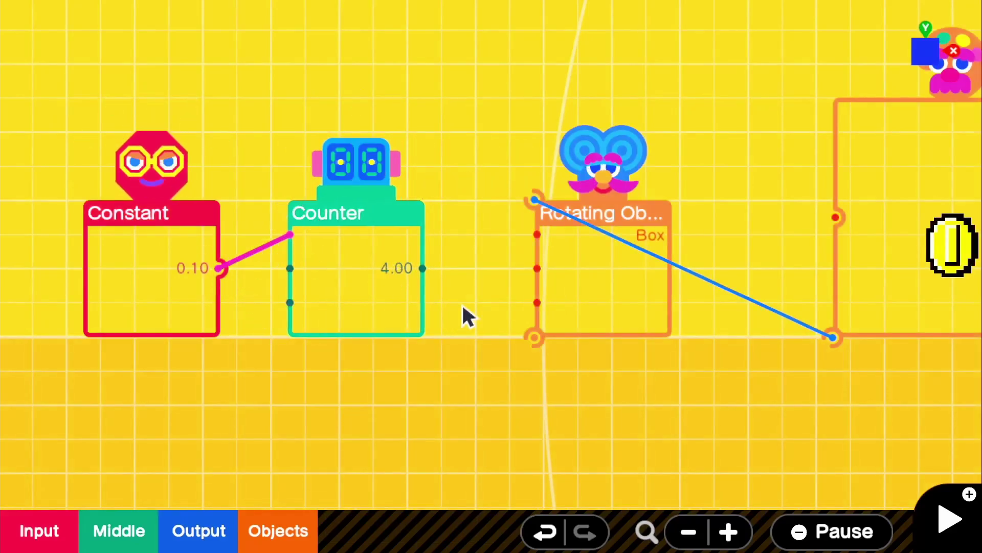
Step: Set the Counter to Loop mode with a count range of 0 to 1
left_click(256, 315)
left_click(192, 396)
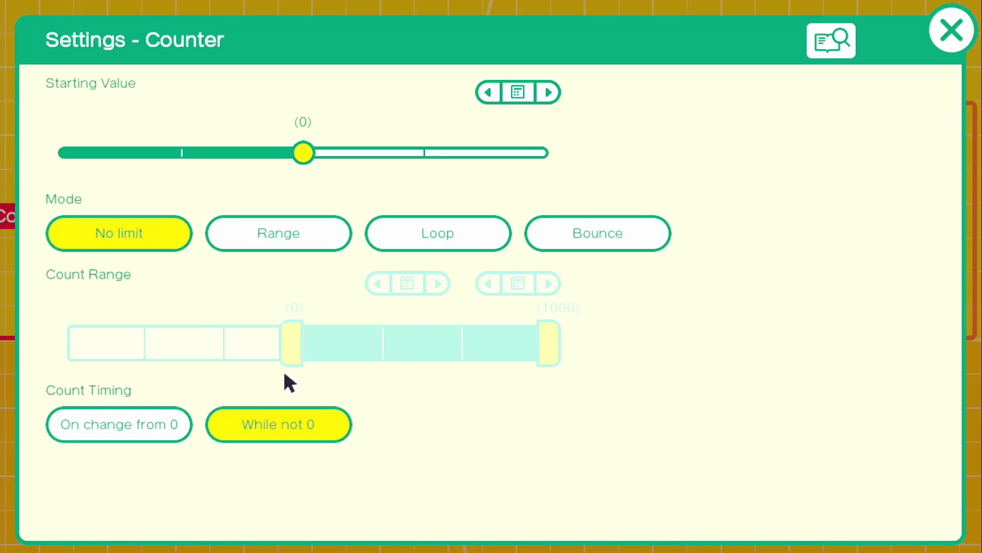
left_click(453, 233)
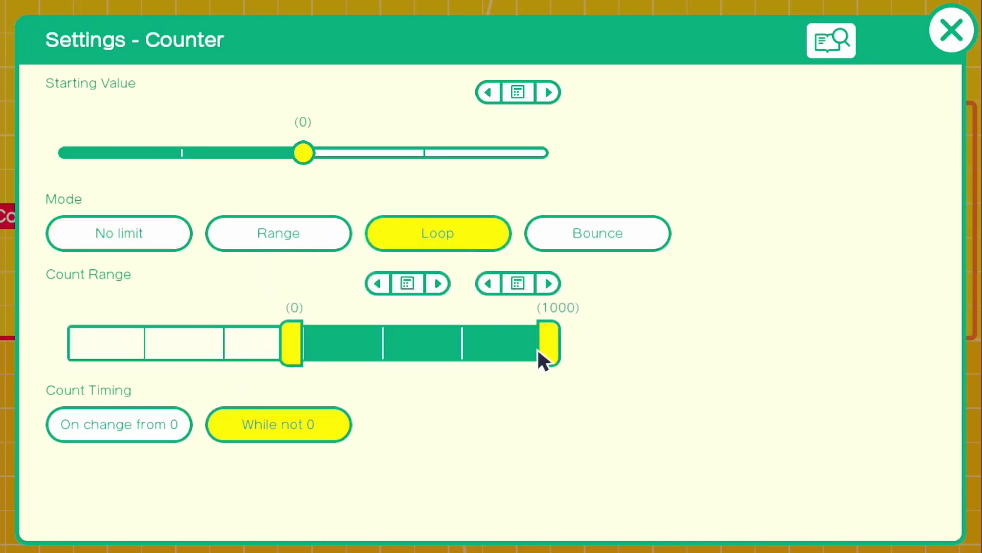
left_click_drag(542, 357, 325, 373)
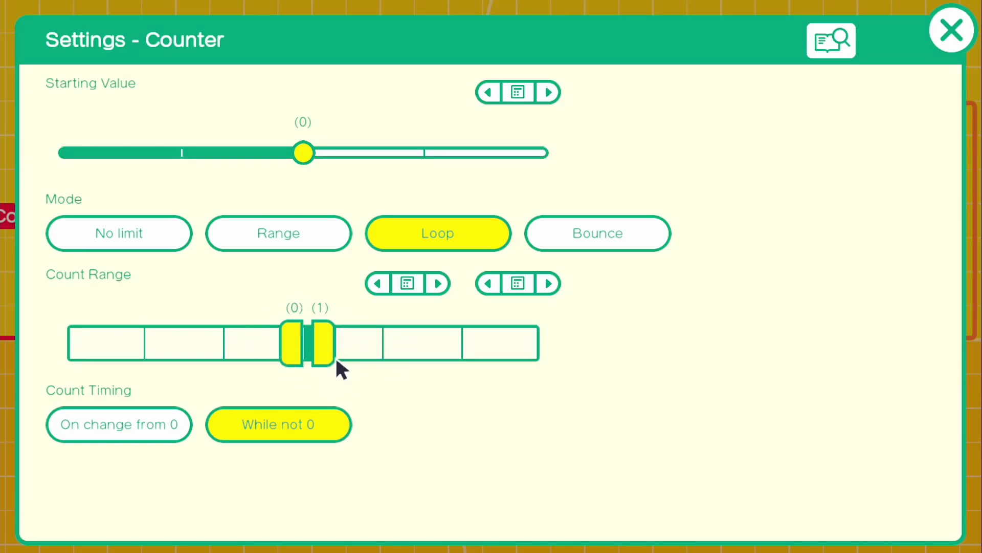
left_click(946, 50)
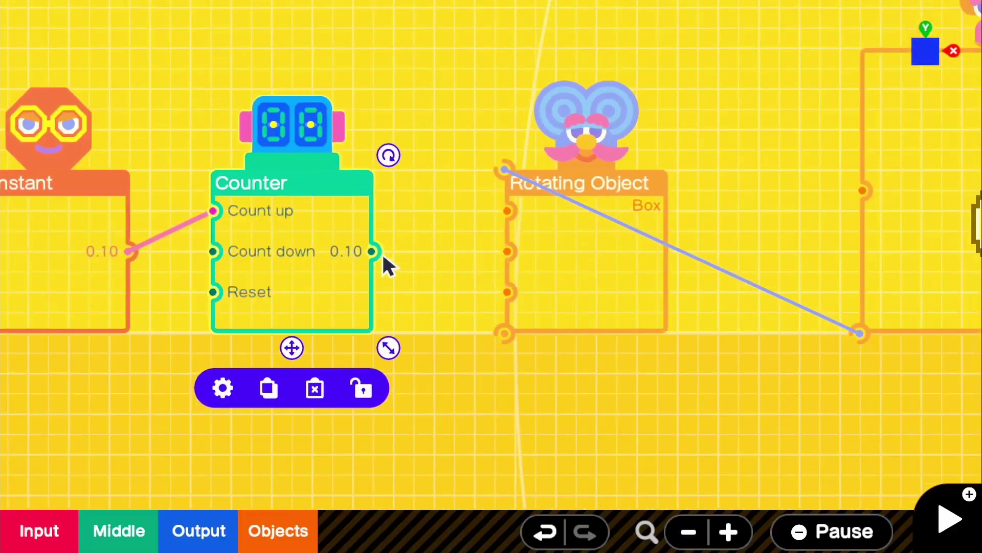
Step: Connect the Counter's output to the Rotating Object's middle rotation port and playtest the coin's spin
left_click_drag(379, 253, 490, 263)
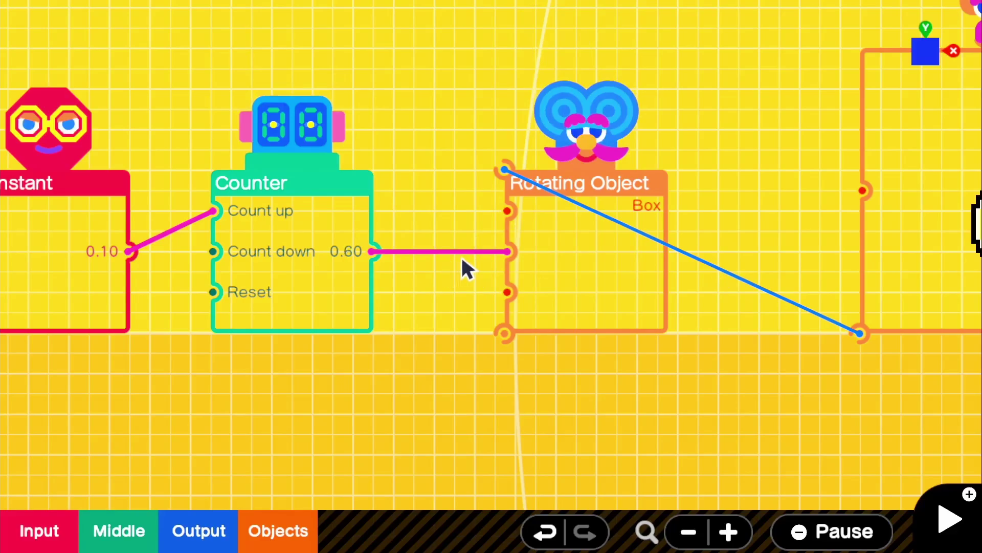
scroll(521, 407, "down", 3)
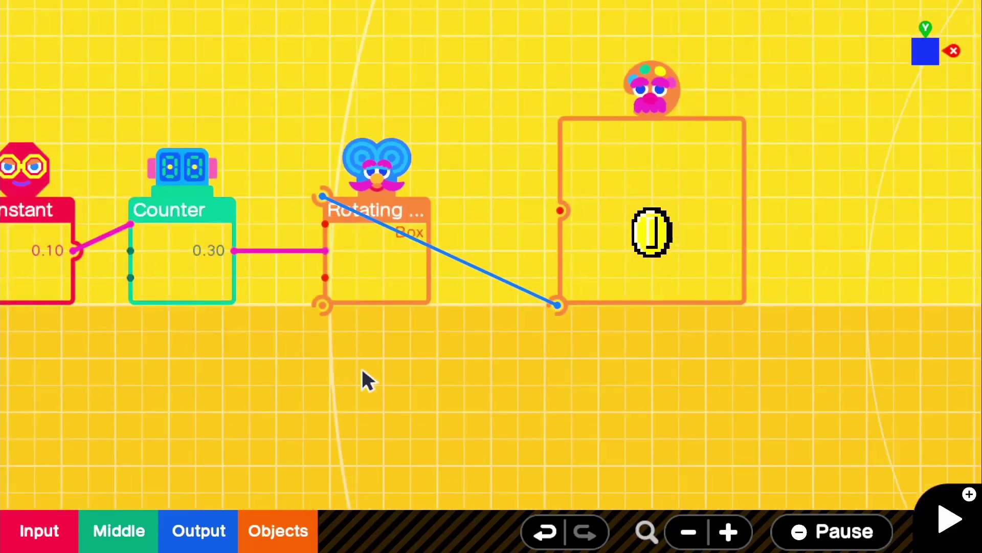
left_click(946, 517)
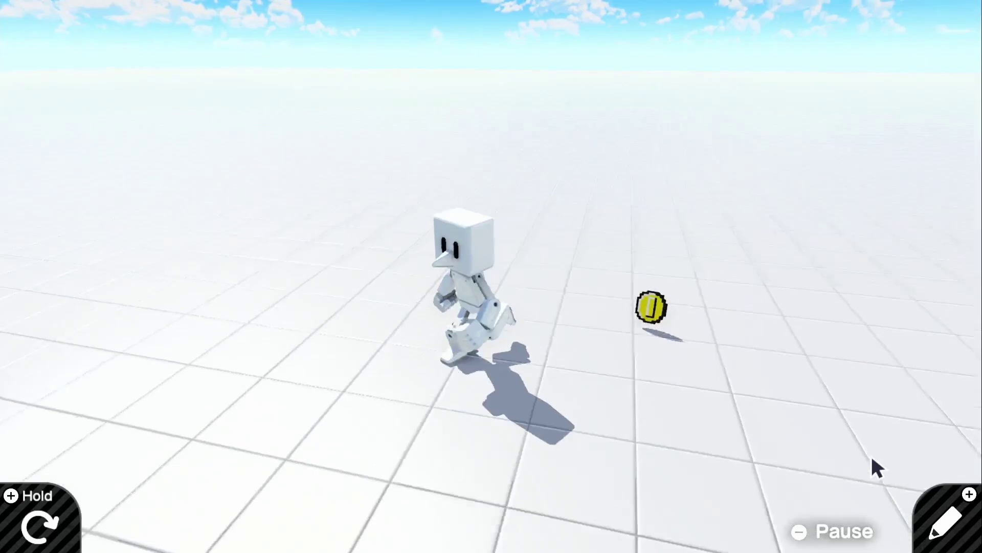
key("plus")
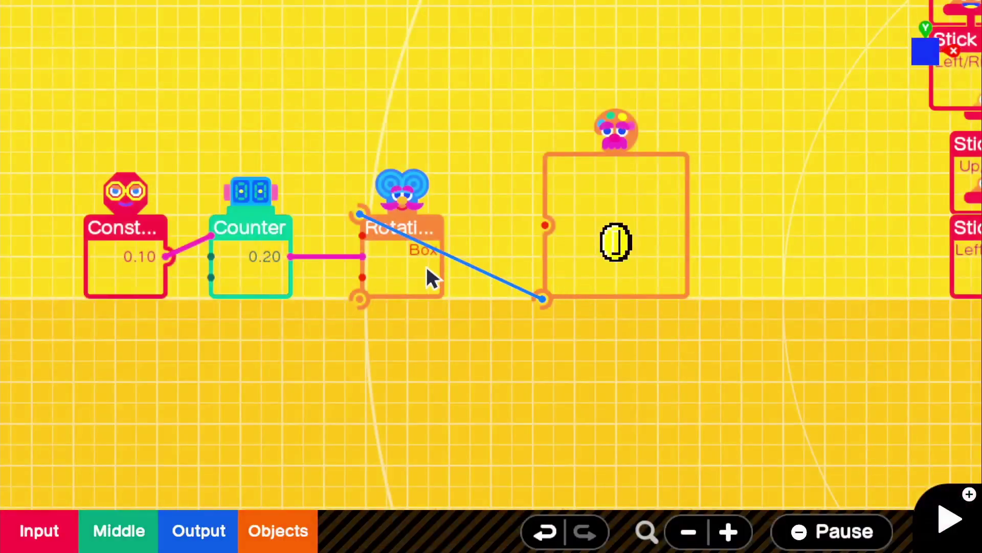
Step: Check the Rotating Object's shape and destructibility in its settings
left_click(430, 278)
left_click(331, 352)
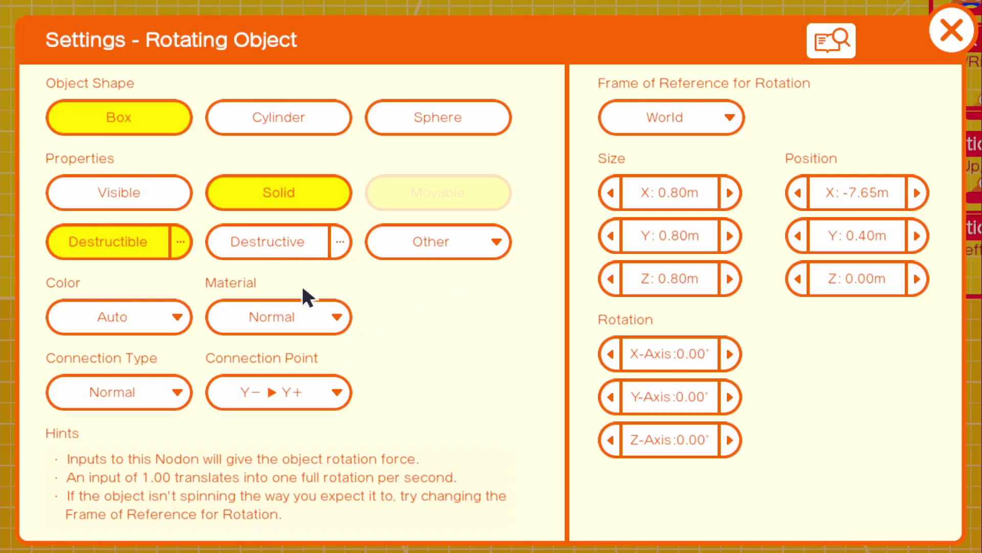
left_click(946, 35)
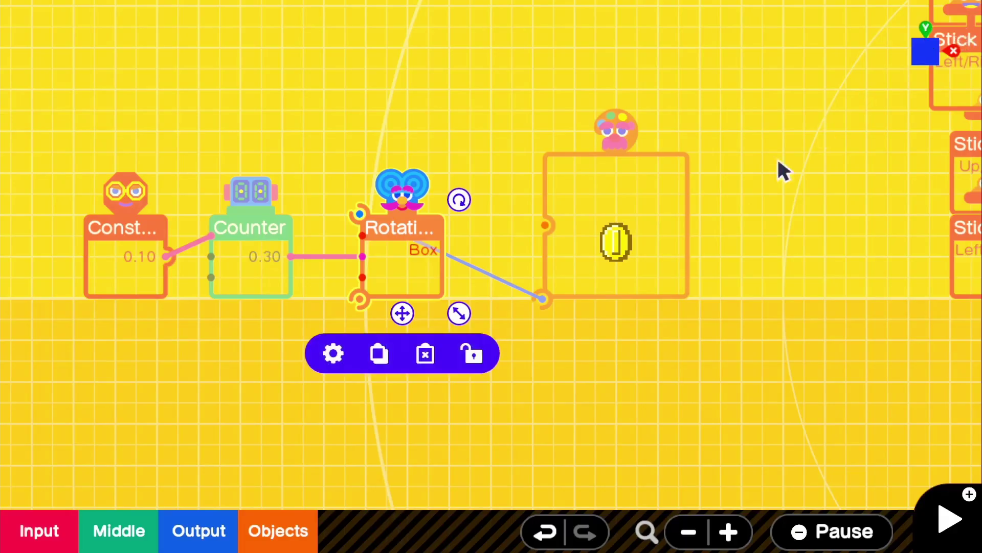
Step: Make the Person destructive to Box objects and playtest the collision with the coin
left_click_drag(778, 157, 506, 192)
scroll(505, 193, "down", 2)
left_click(729, 230)
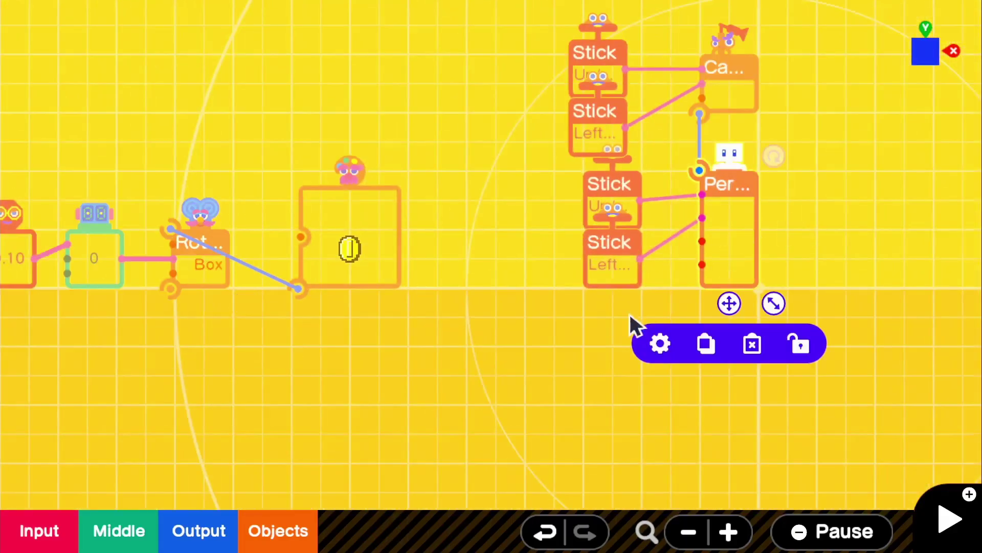
left_click(660, 344)
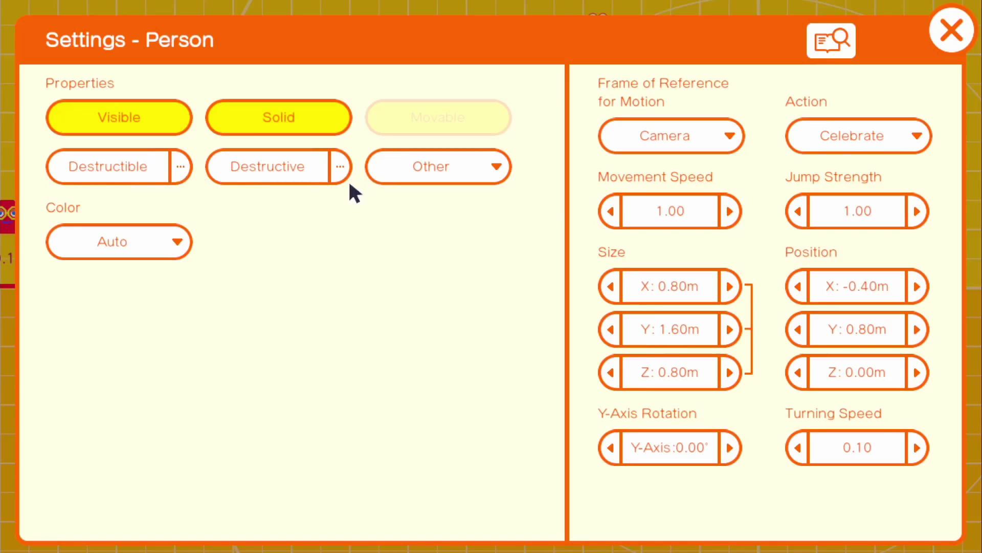
left_click(340, 168)
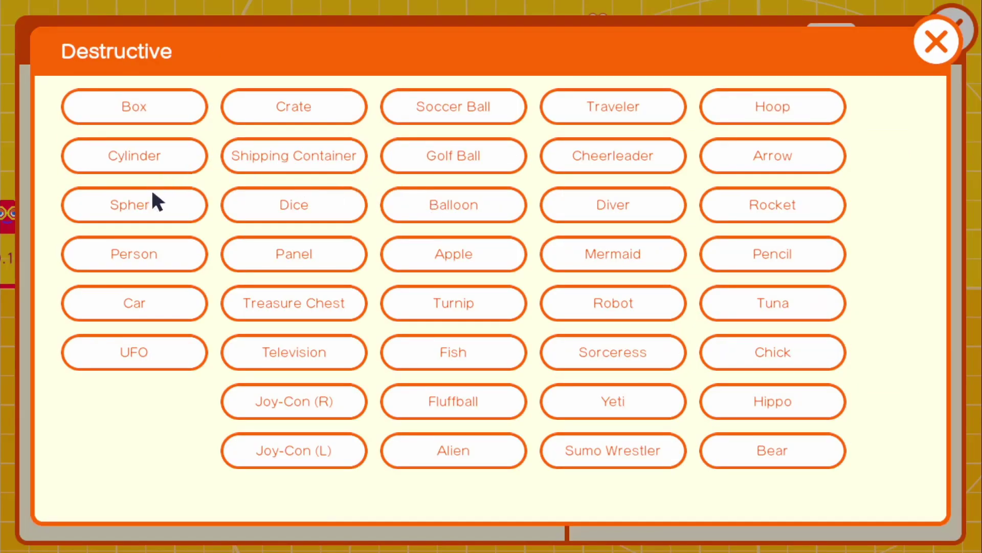
left_click(179, 121)
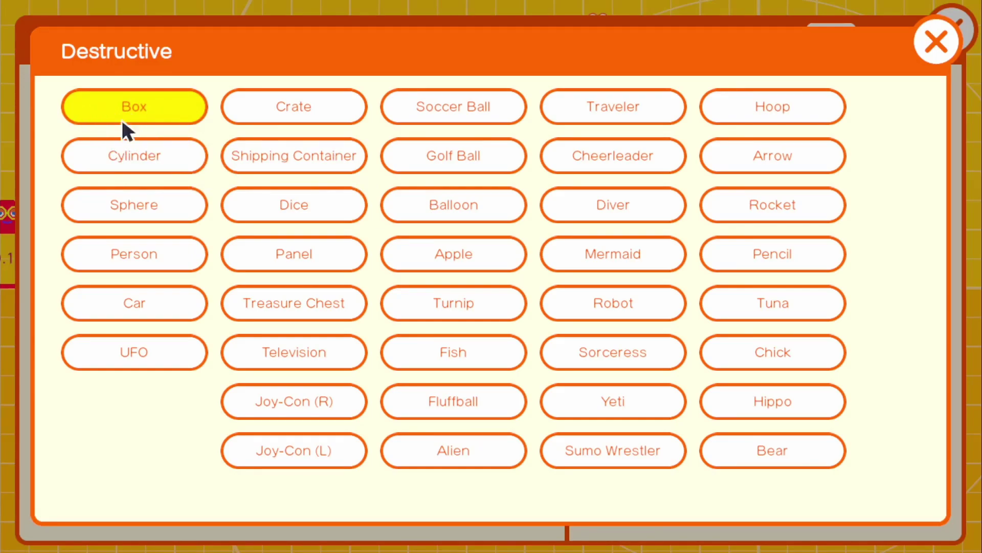
left_click(951, 45)
left_click(956, 31)
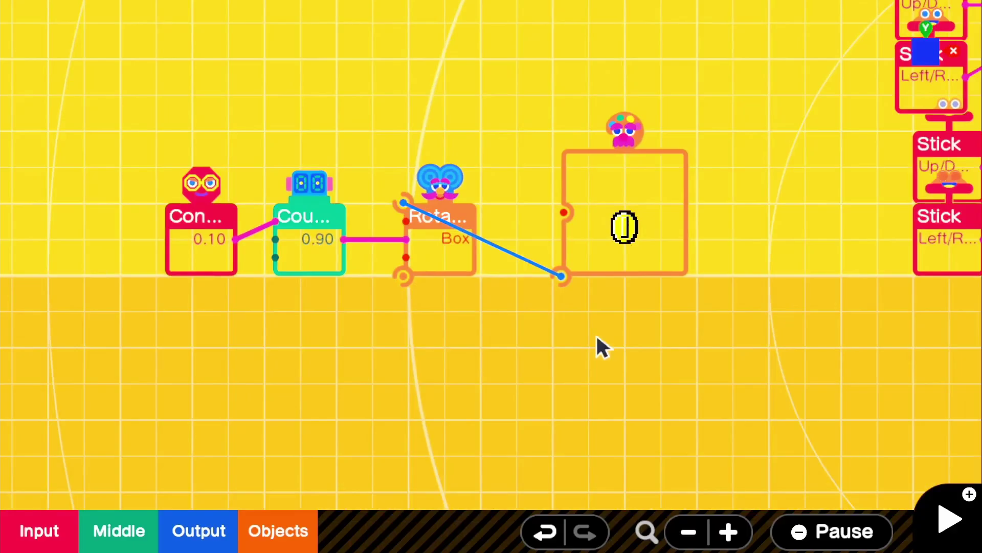
key("plus")
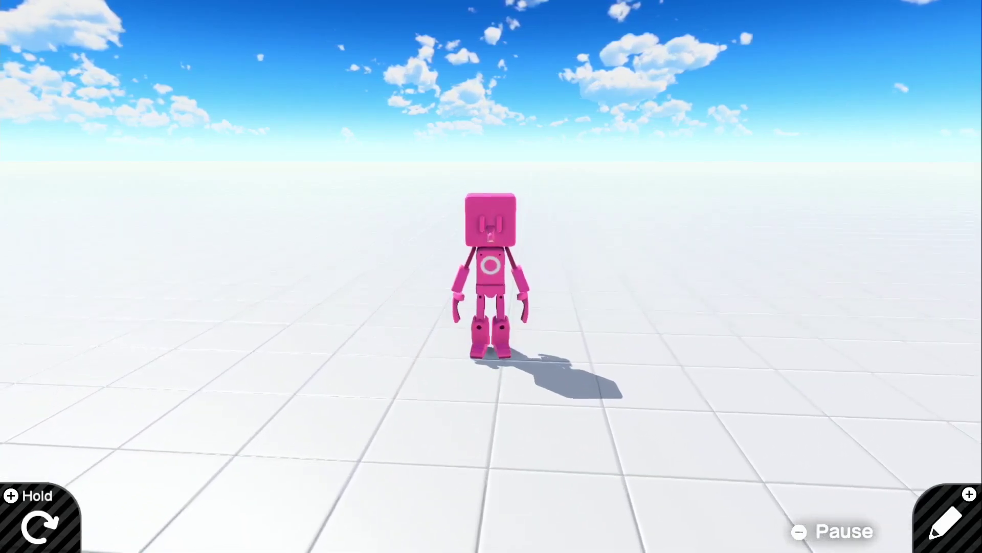
key("plus")
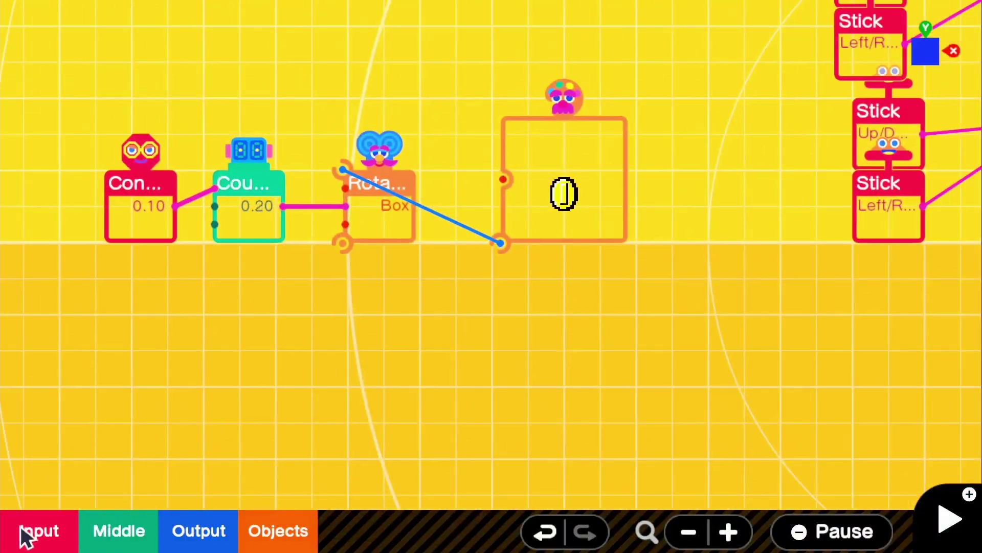
Step: Add a Destroyed Sensor, connect it to the Rotating Object and place it just below that object
left_click(292, 545)
left_click(230, 301)
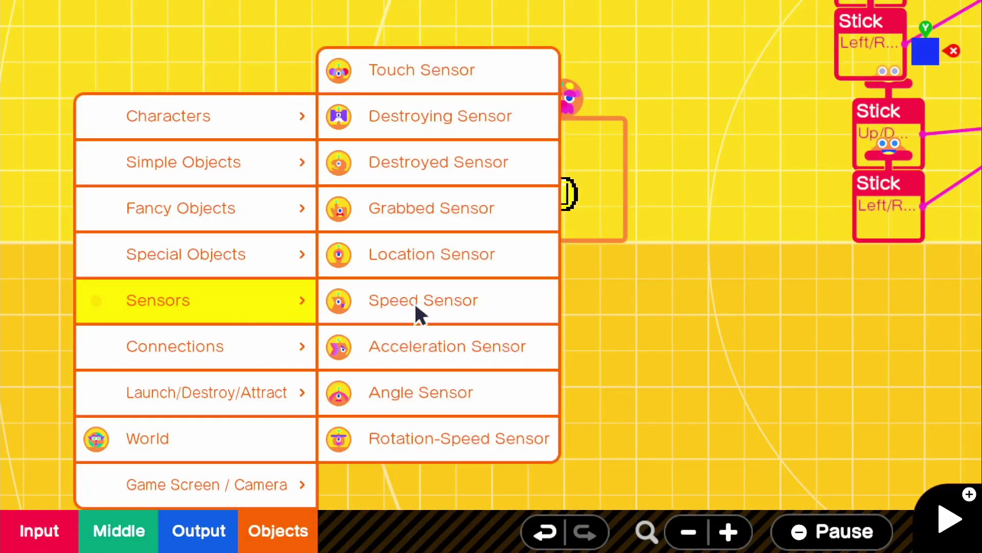
left_click(487, 162)
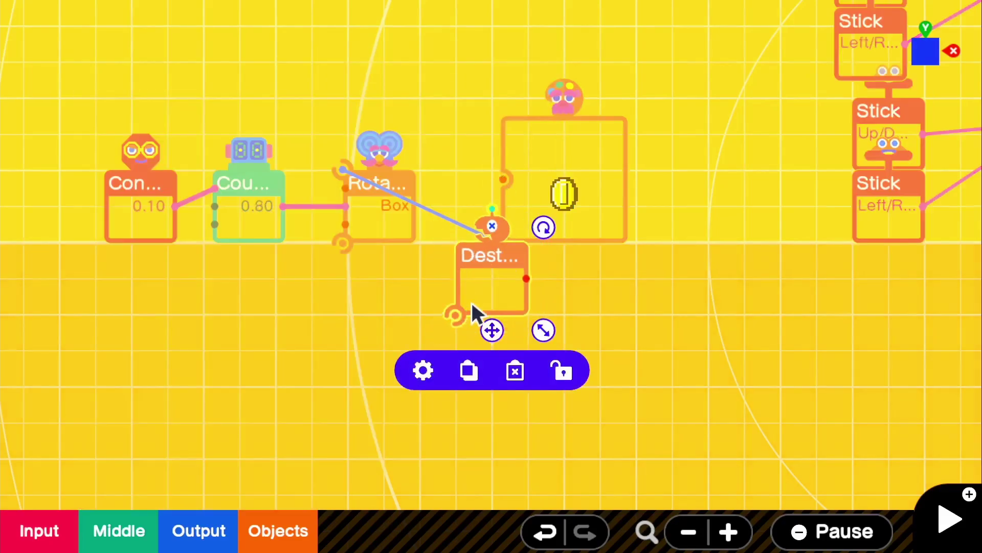
left_click_drag(455, 315, 347, 193)
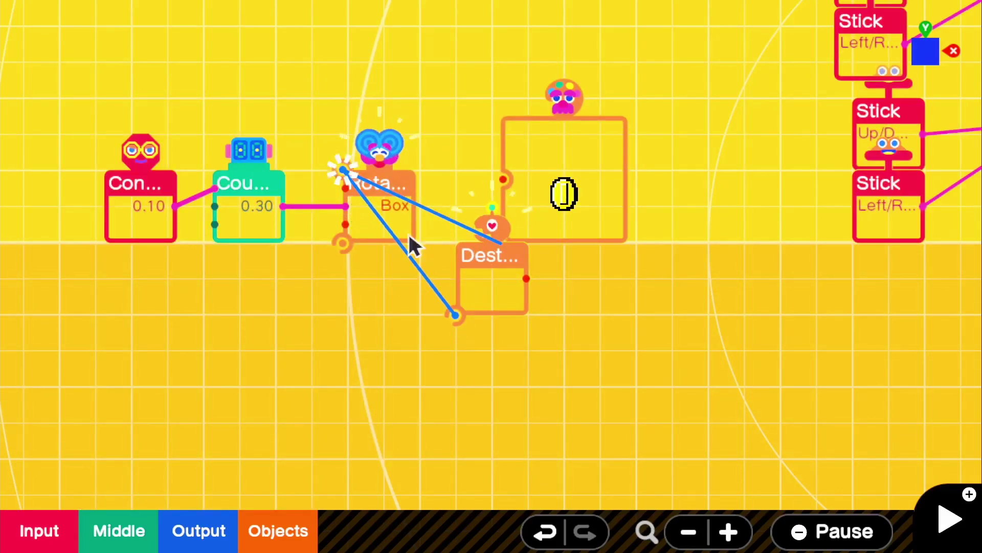
left_click_drag(491, 331, 436, 346)
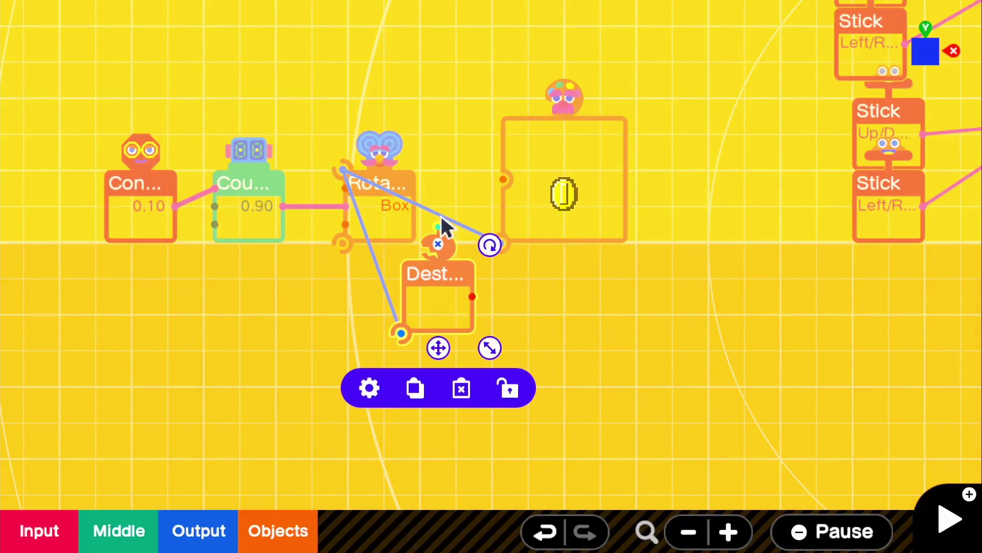
scroll(499, 319, "up", 1)
scroll(493, 307, "up", 2)
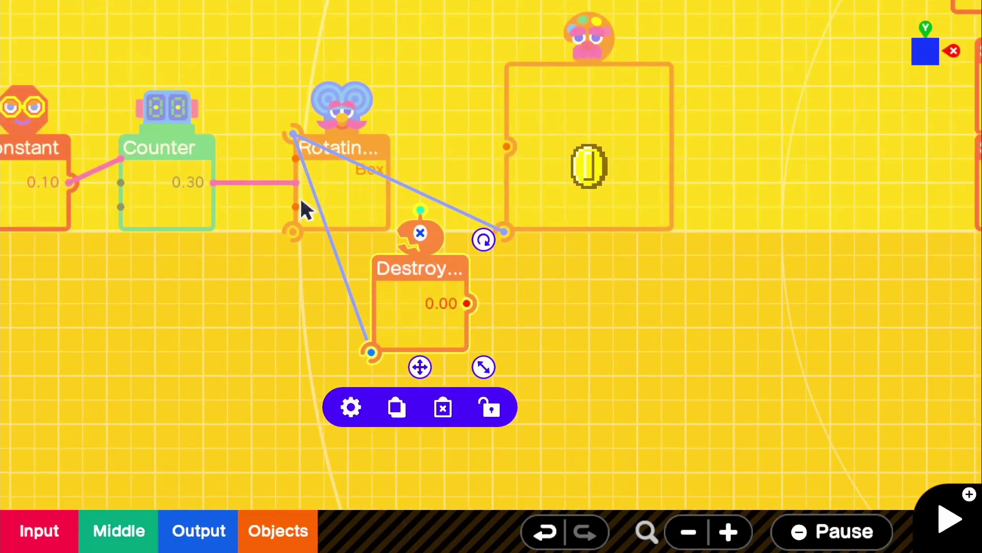
left_click(505, 326)
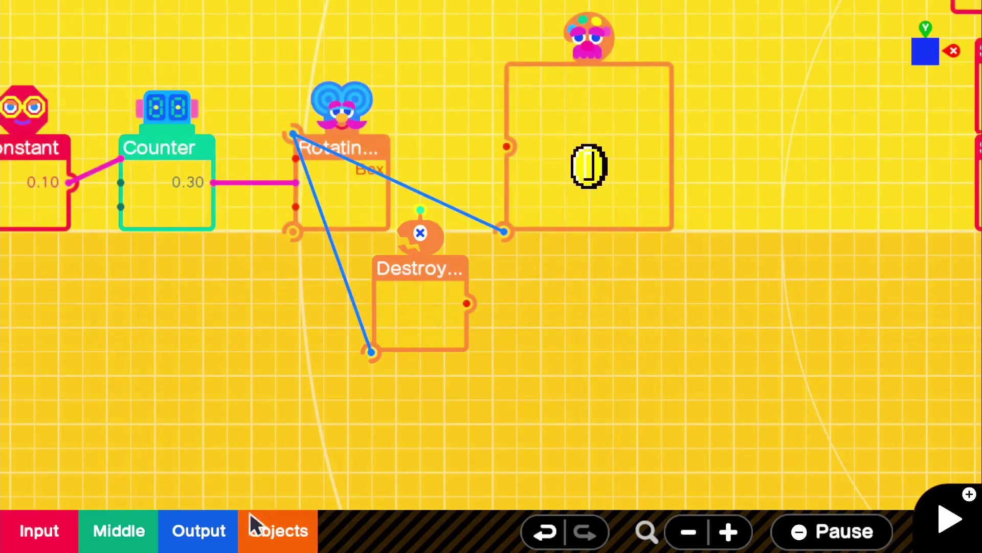
Step: Add a Play SFX node and set its sound to Coin collect from the System sounds
left_click(233, 527)
left_click(321, 275)
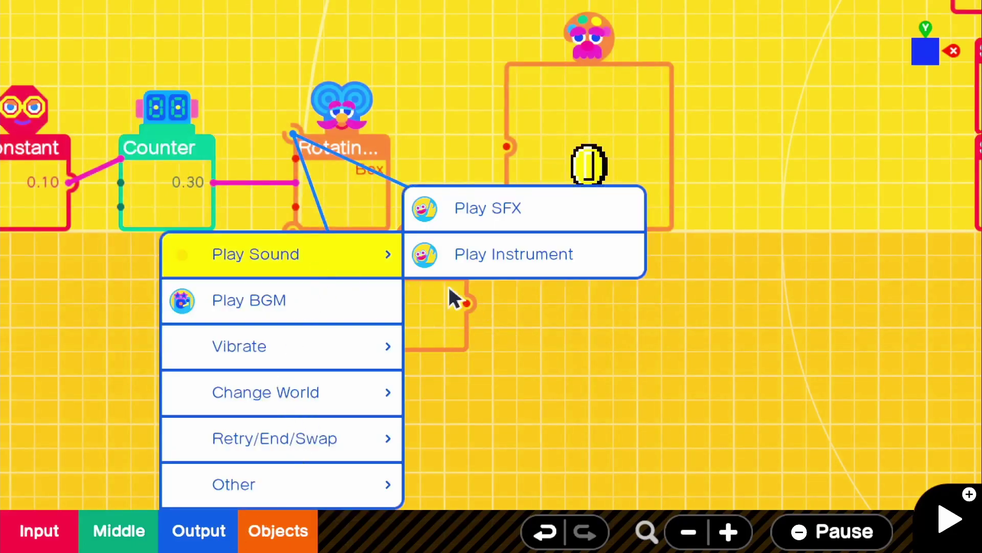
left_click(515, 214)
left_click(423, 383)
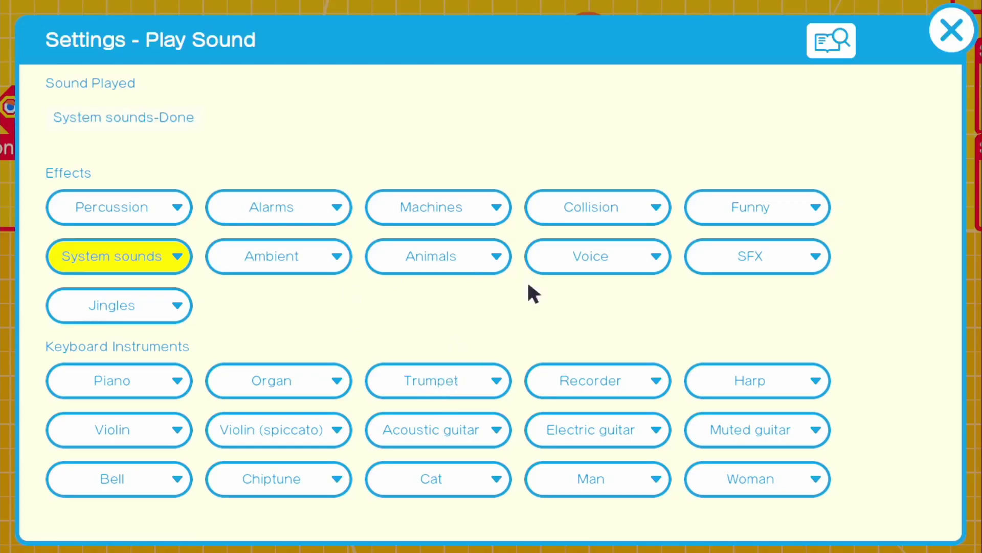
left_click(156, 258)
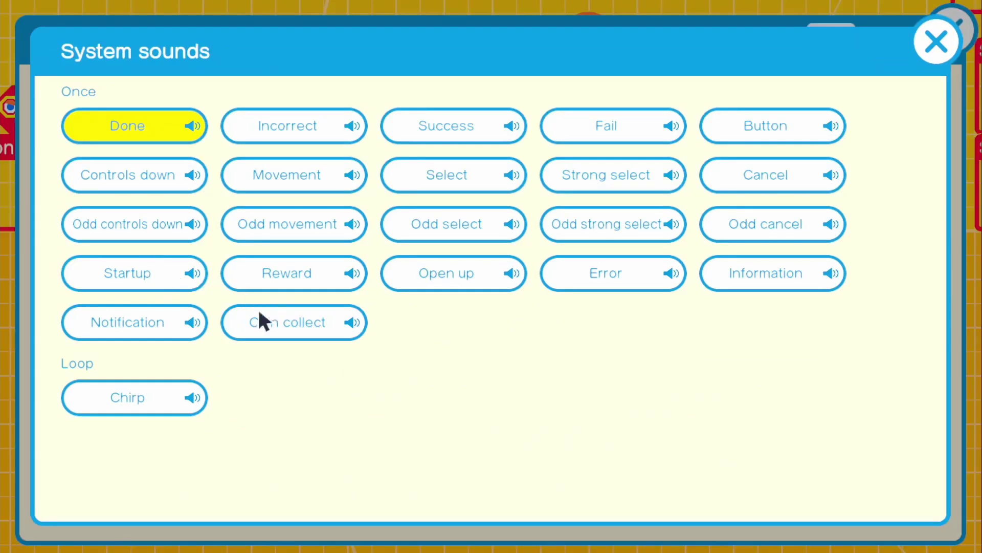
left_click(297, 335)
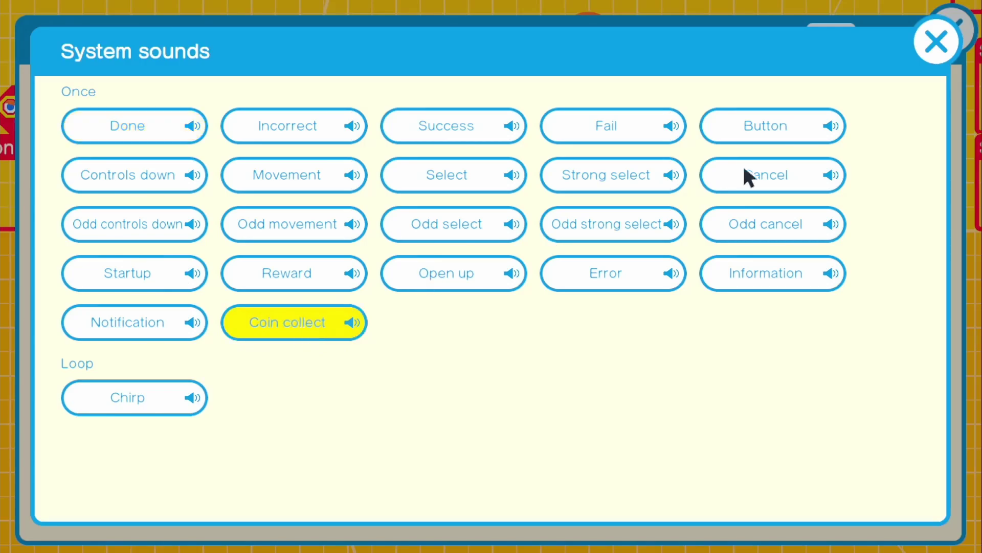
left_click(947, 44)
Step: Place the Play Sound node beside the Destroyed Sensor and connect the sensor's output to its upper input port
left_click_drag(493, 341, 562, 356)
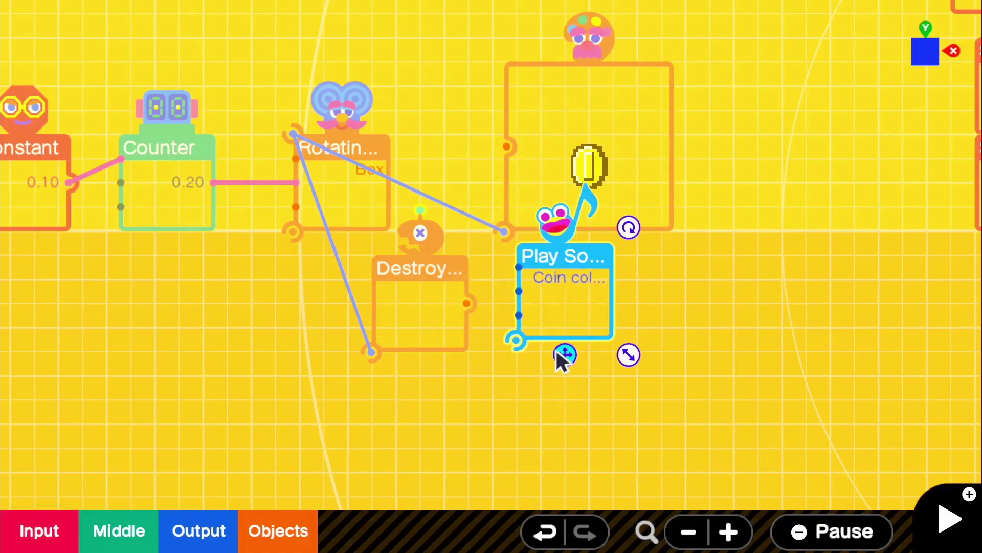
left_click_drag(467, 303, 519, 265)
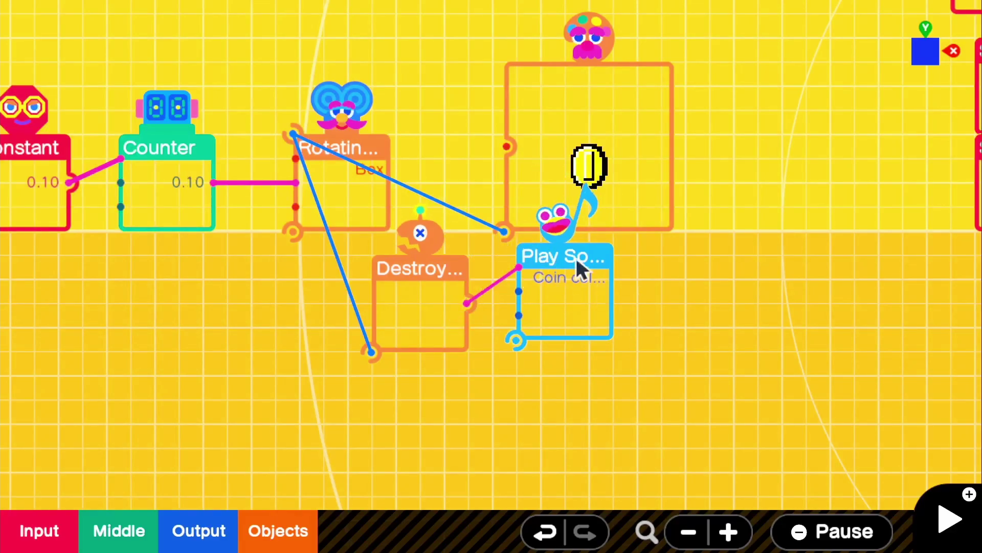
left_click_drag(557, 308, 547, 325)
left_click(546, 325)
left_click_drag(558, 362, 557, 373)
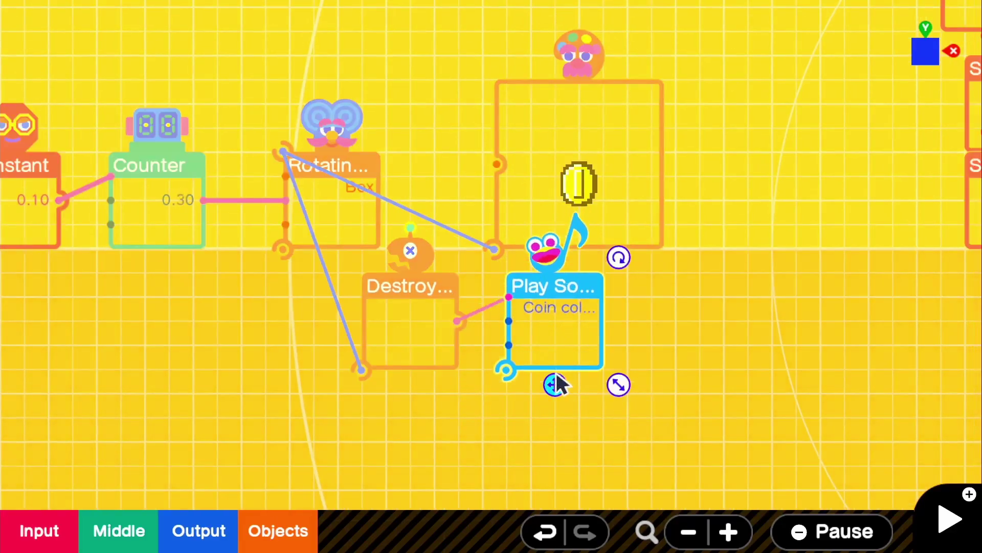
Step: Playtest the coin pickup by running the person into the coin
left_click(968, 519)
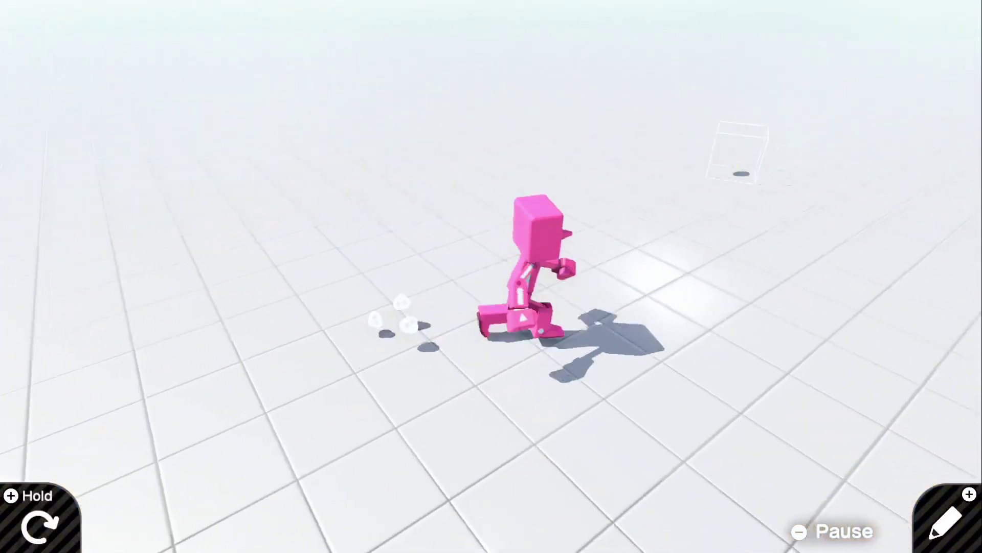
key("Up")
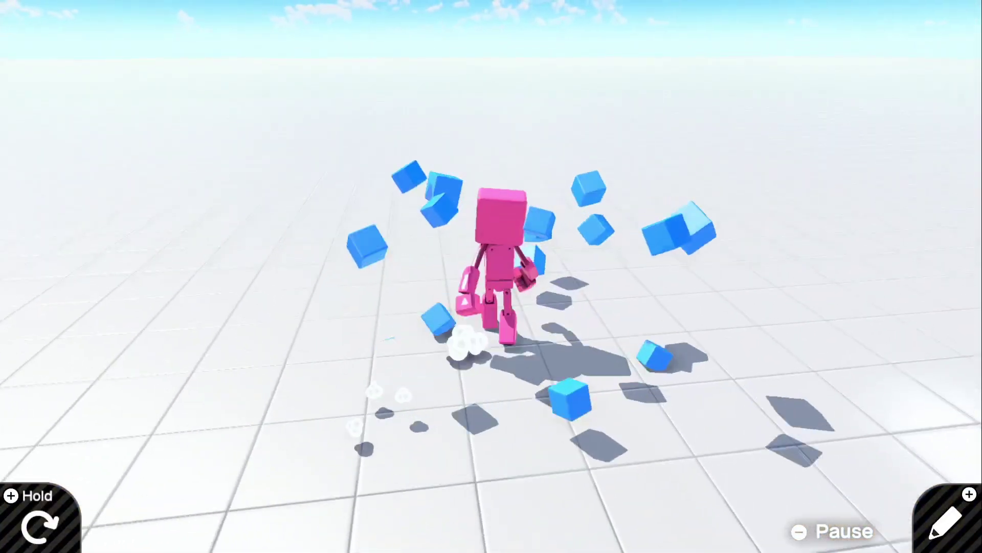
key("Down")
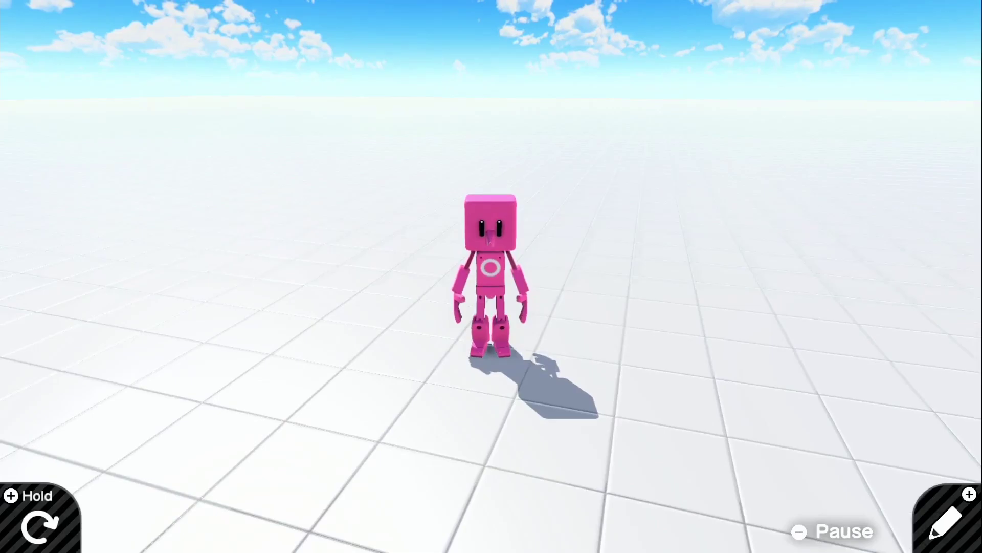
key("plus")
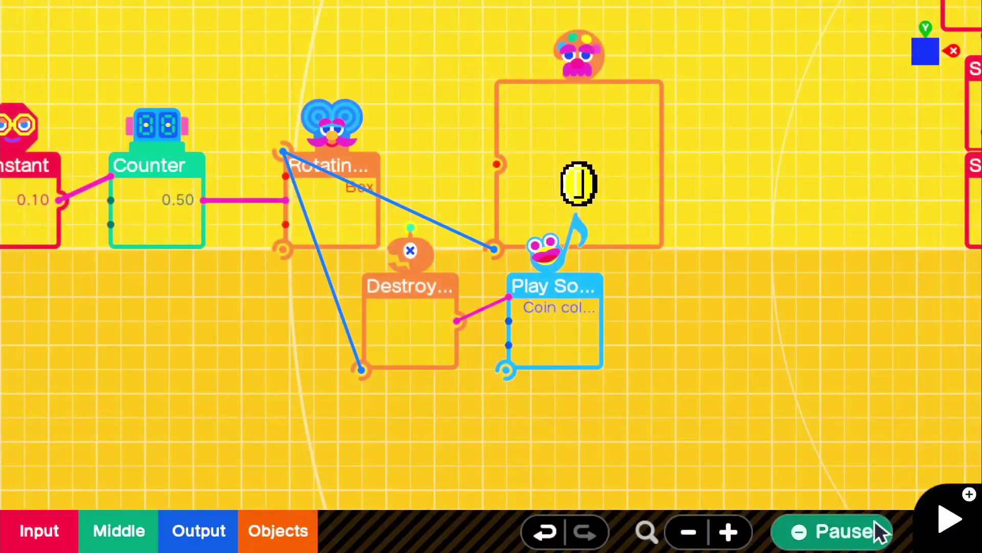
Step: Make the Destroyed Sensor invisible and playtest collecting the coin again
left_click(440, 358)
left_click(342, 424)
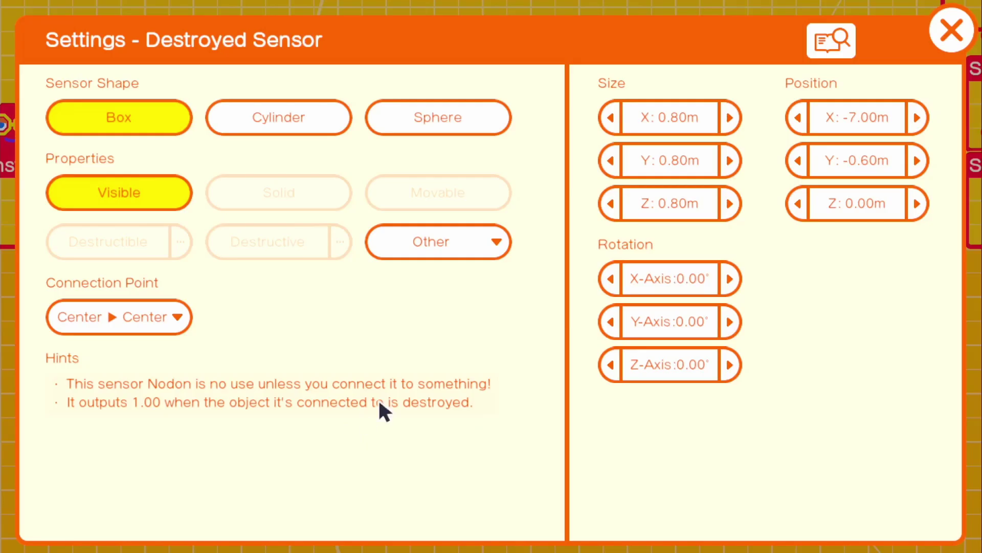
left_click(147, 189)
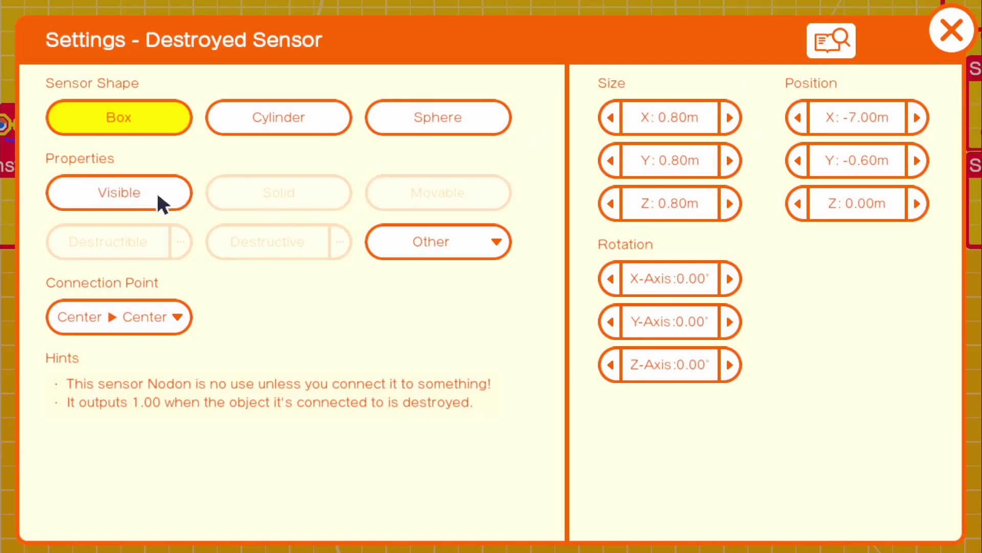
left_click(952, 32)
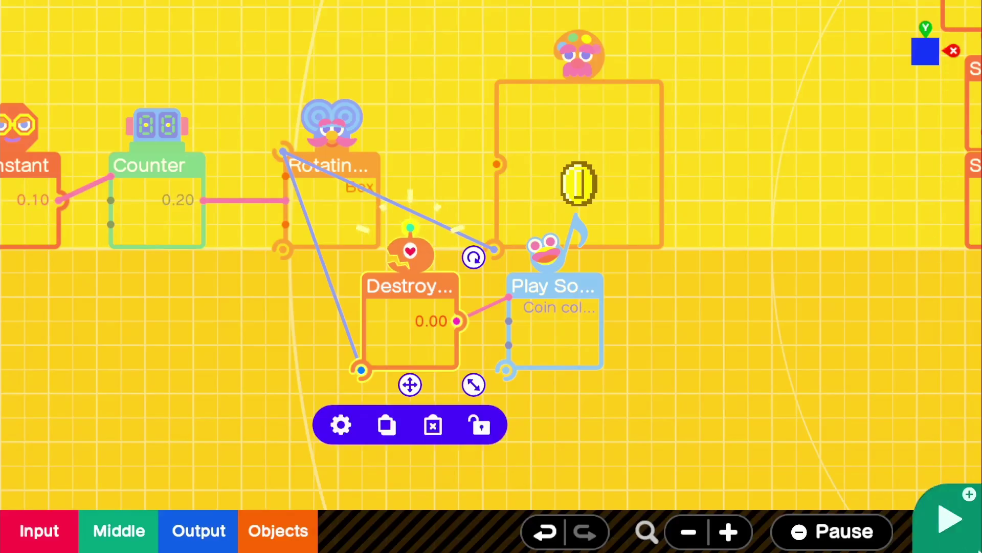
key("plus")
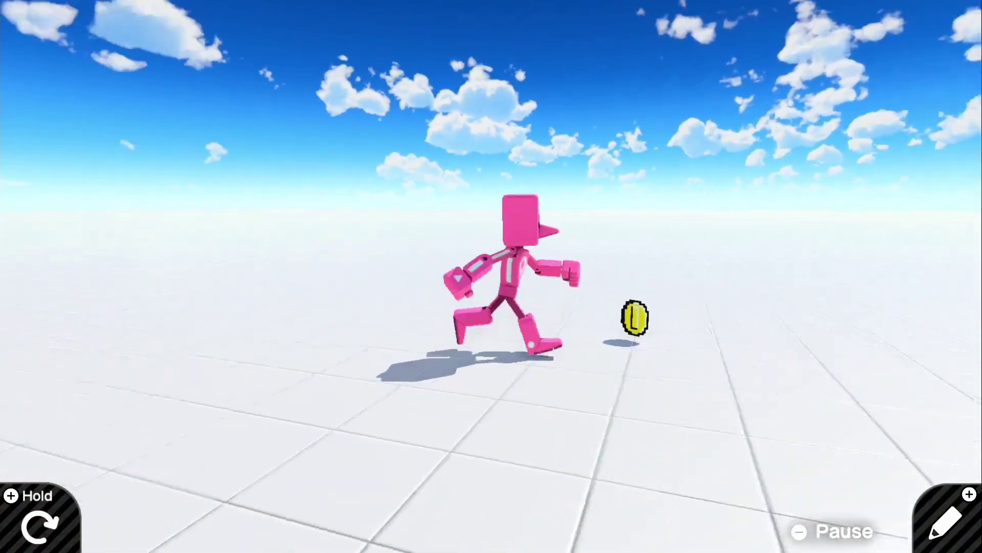
key("plus")
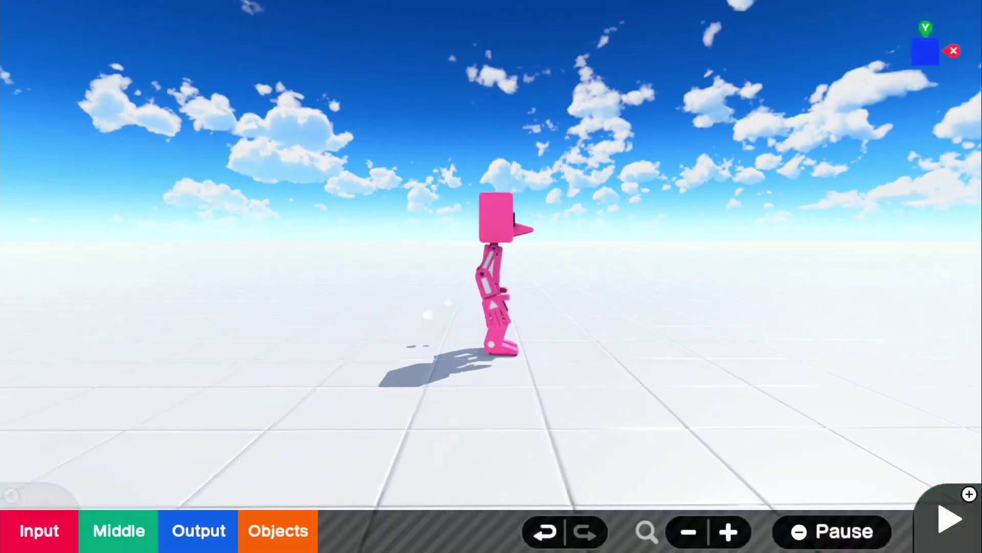
Step: Disconnect the Counter from the Rotating Object and move the Constant and Counter together farther away from it
right_click_drag(398, 335, 501, 312)
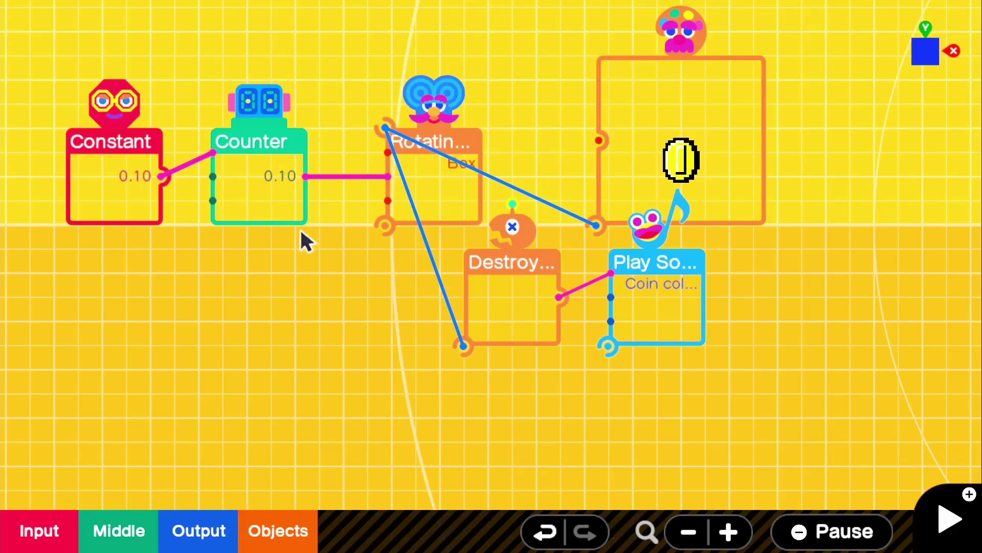
right_click_drag(272, 243, 498, 291)
scroll(498, 292, "down", 2)
right_click_drag(594, 306, 443, 302)
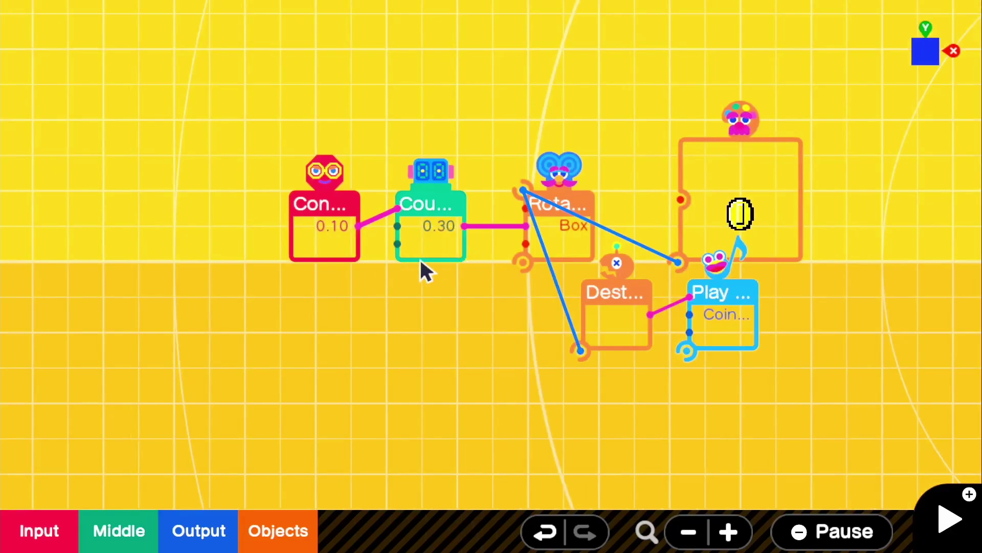
scroll(404, 268, "up", 1)
left_click(499, 227)
left_click(501, 239)
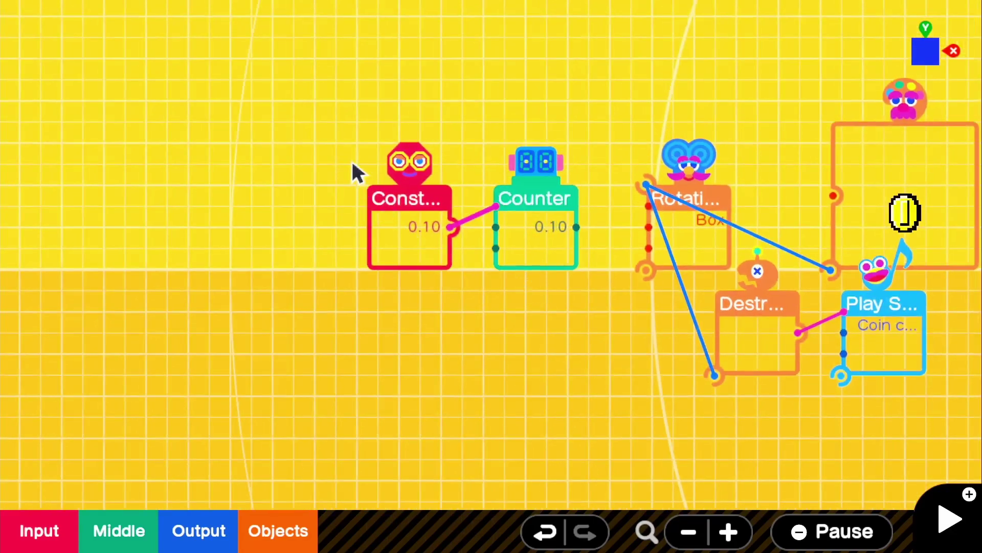
left_click_drag(338, 147, 208, 292)
scroll(478, 329, "left", 3)
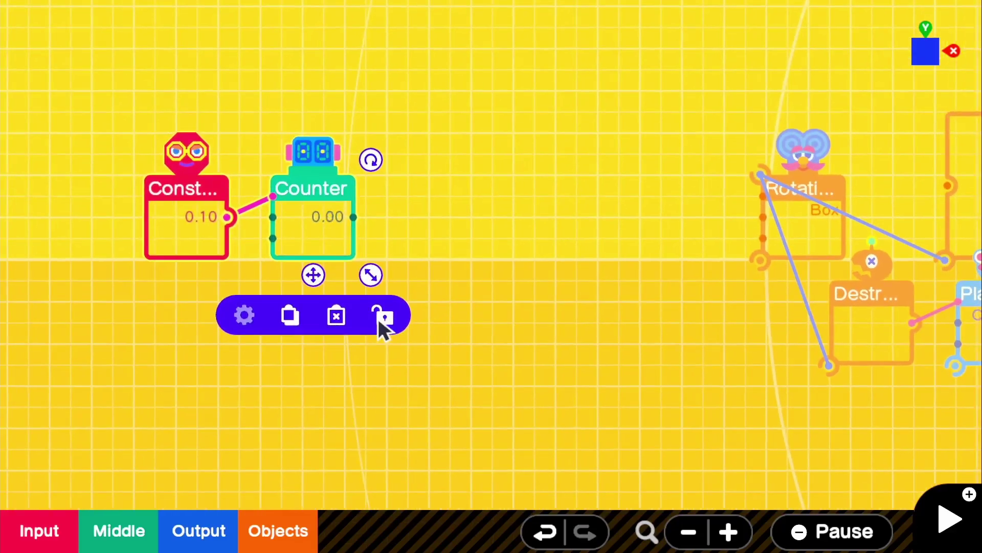
Step: Add a Wormhole Entrance node and a Wormhole Exit node, placing the exit between the entrance and the Rotating Object
left_click(105, 548)
left_click(125, 485)
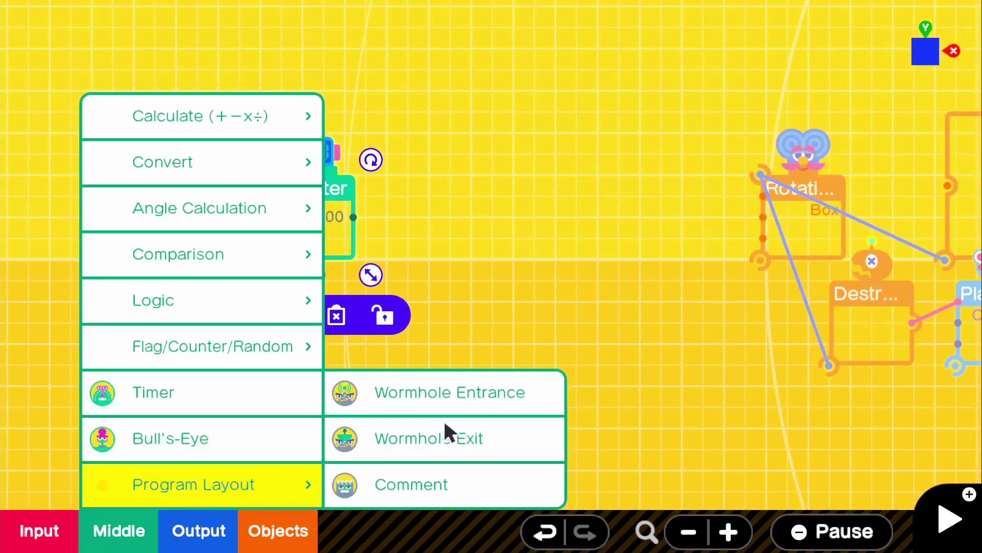
left_click(480, 393)
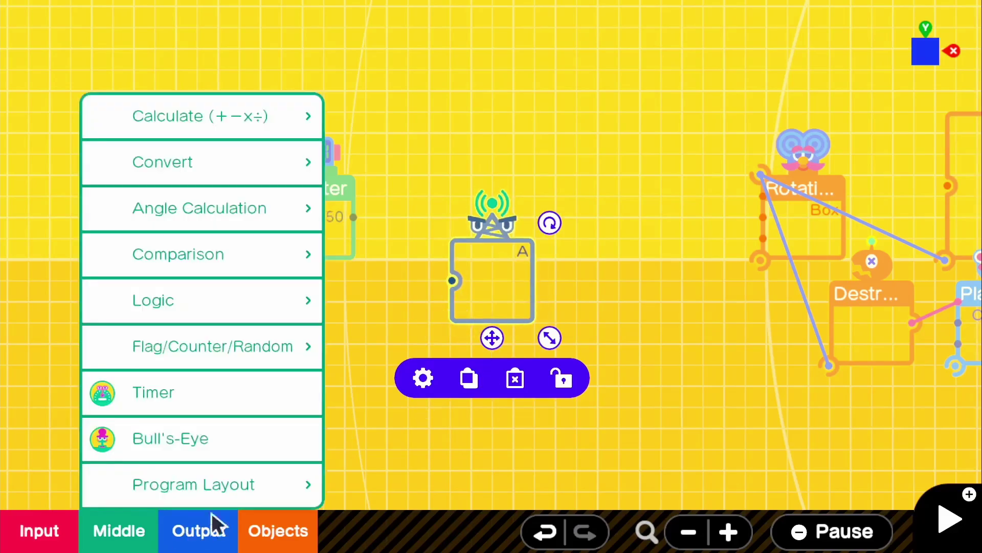
left_click(249, 487)
left_click(460, 452)
left_click_drag(513, 358, 618, 348)
Step: Keep the Wormhole Entrance on ID A, place it beside the Counter, and connect the Counter's output to it
left_click(500, 293)
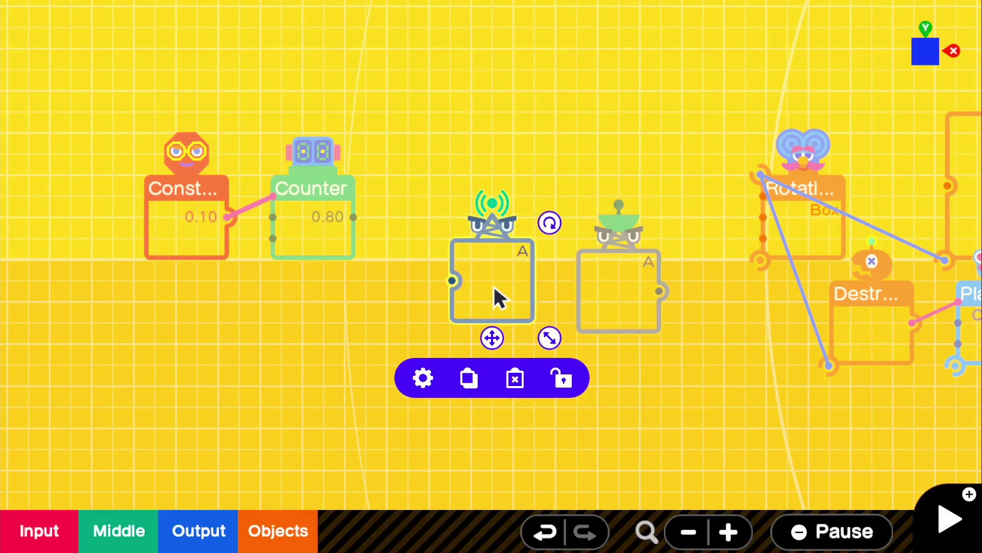
left_click(421, 379)
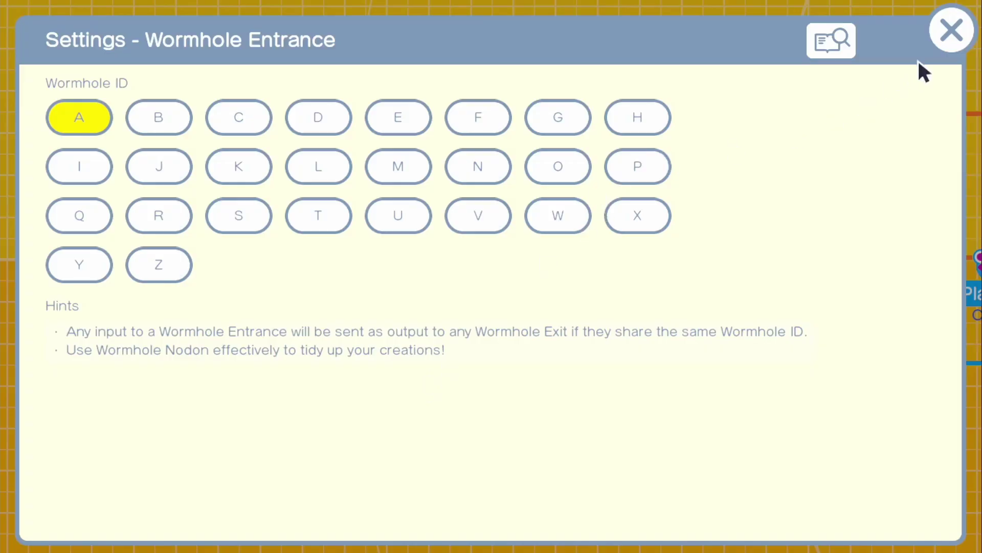
left_click(955, 33)
left_click_drag(491, 336, 434, 286)
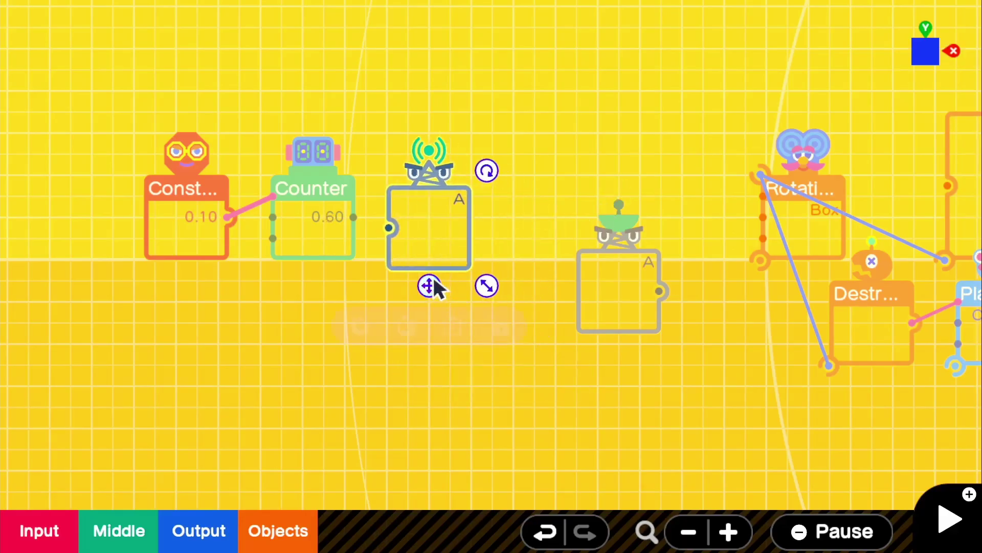
left_click_drag(353, 217, 389, 228)
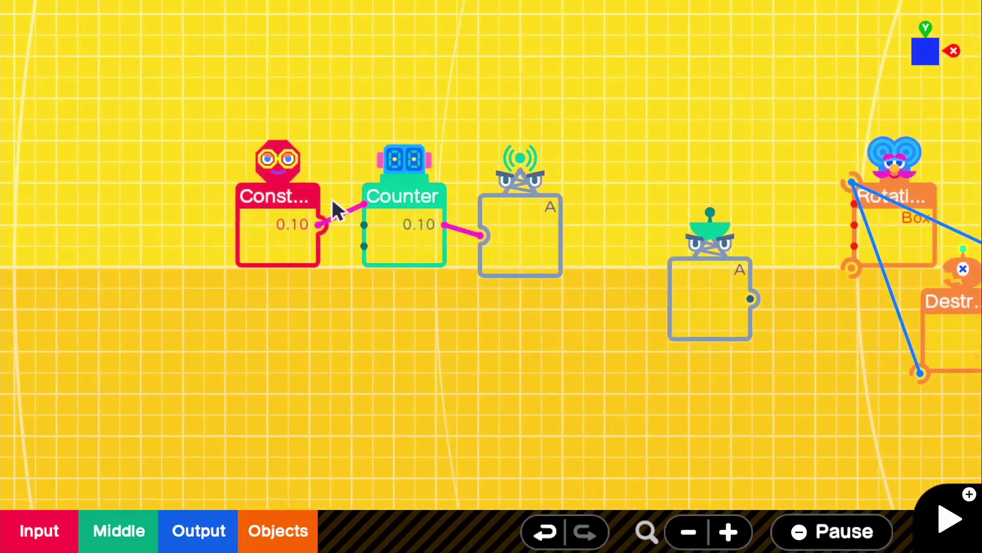
scroll(514, 241, "up", 3)
left_click(546, 210)
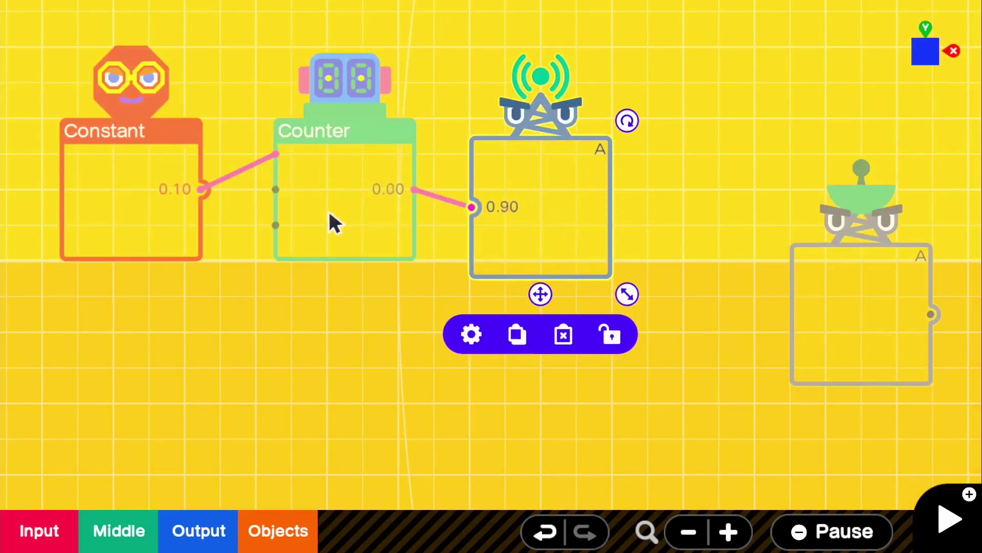
Step: Place the Wormhole Exit beside the Rotating Object and connect its output to the object's middle rotation input port
scroll(329, 212, "right", 5)
scroll(357, 208, "down", 3)
left_click(506, 312)
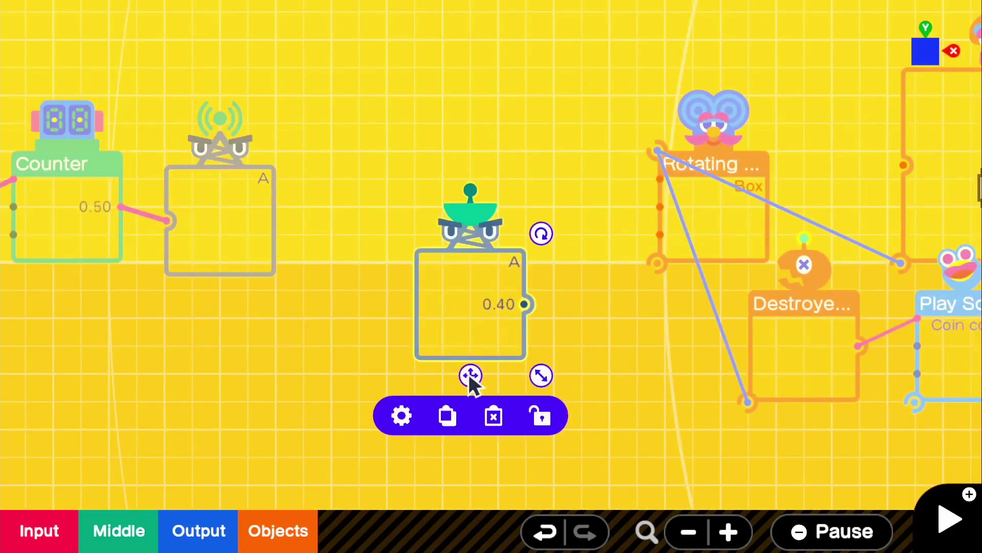
left_click_drag(468, 373, 507, 290)
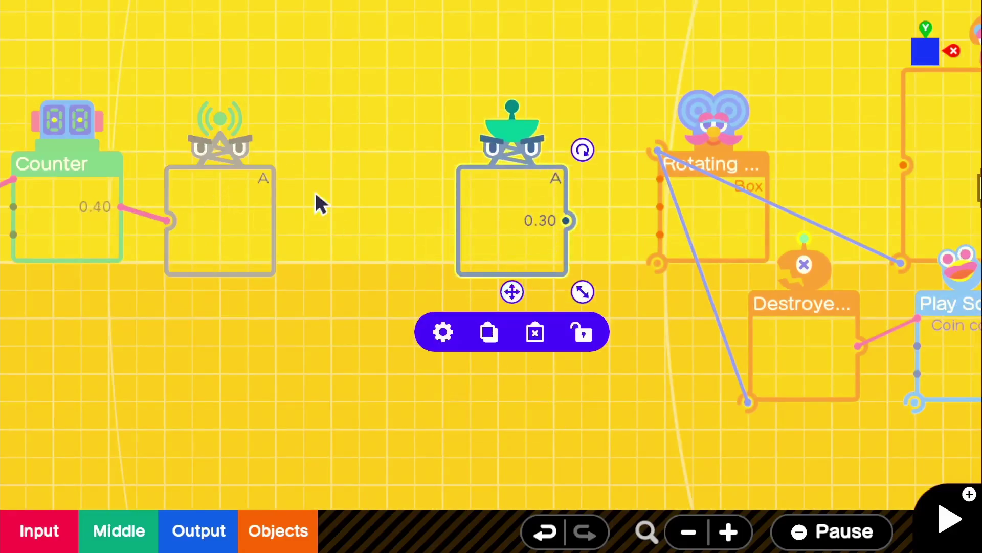
left_click_drag(568, 221, 663, 218)
Step: Copy the coin group together with its Wormhole Exit and place the copy on the far side of the Constant and Counter
scroll(652, 217, "down", 5)
scroll(571, 263, "right", 2)
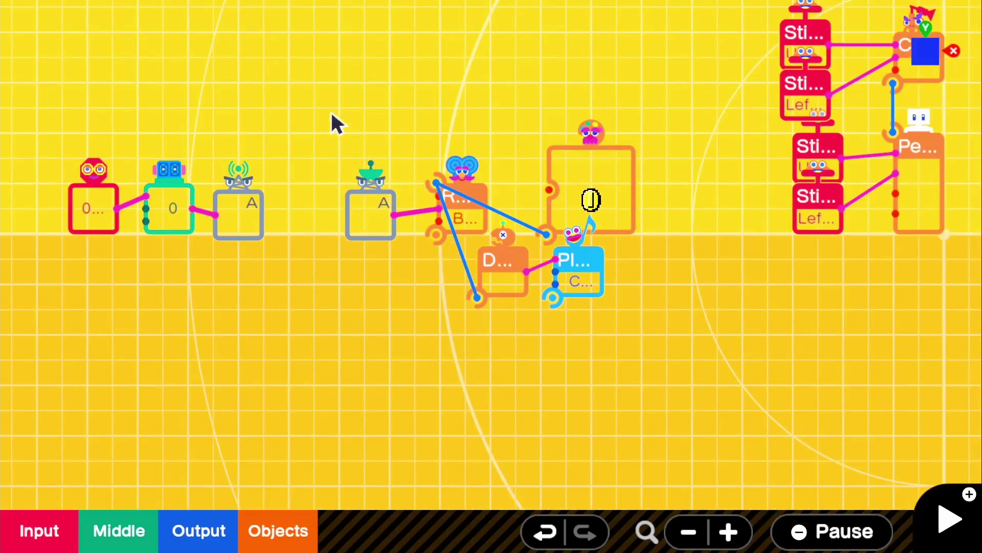
left_click_drag(330, 113, 673, 348)
scroll(669, 338, "down", 3)
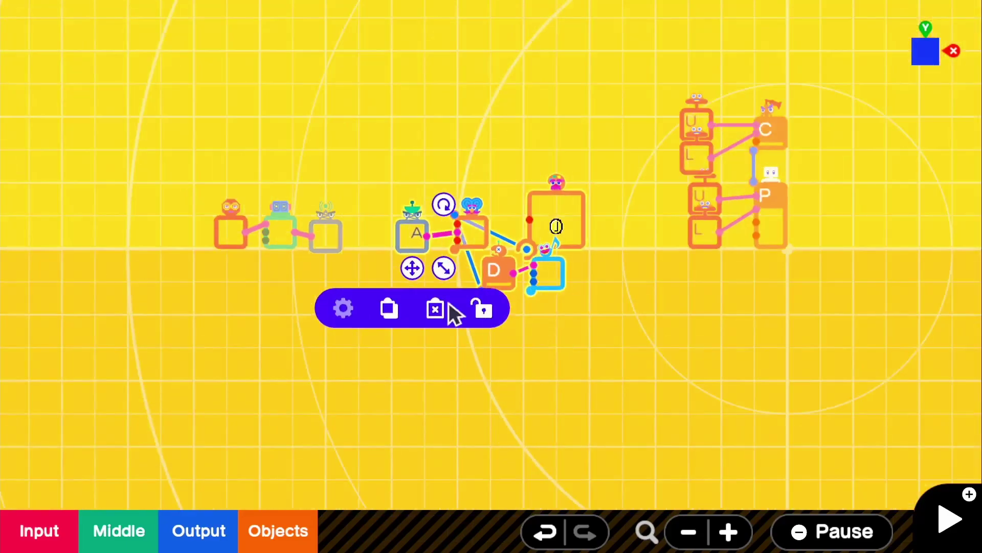
left_click(388, 308)
left_click_drag(448, 300, 67, 281)
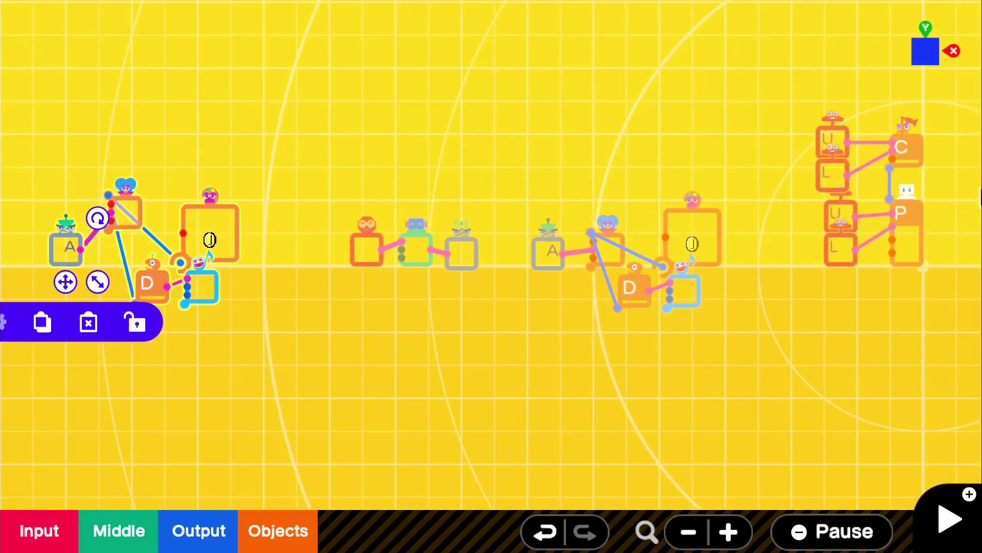
Step: From the top view, duplicate the coin group four more times and spread the copies in two rows around the existing groups
left_click(916, 57)
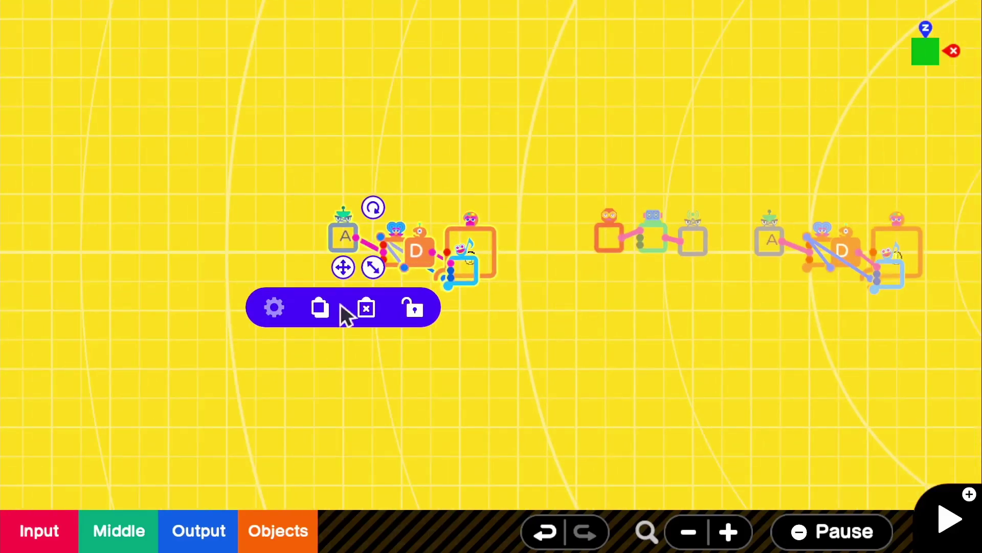
left_click(320, 307)
left_click_drag(372, 297, 445, 94)
left_click(421, 143)
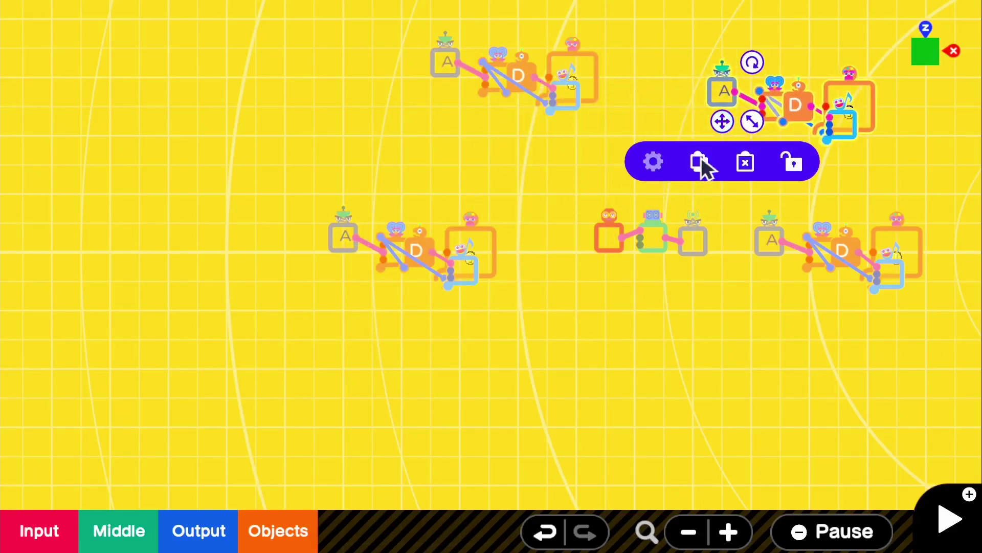
mouse_move(727, 130)
left_mouse_down()
mouse_move(698, 246)
mouse_move(729, 129)
left_mouse_up()
left_click(699, 163)
left_click_drag(744, 167, 586, 417)
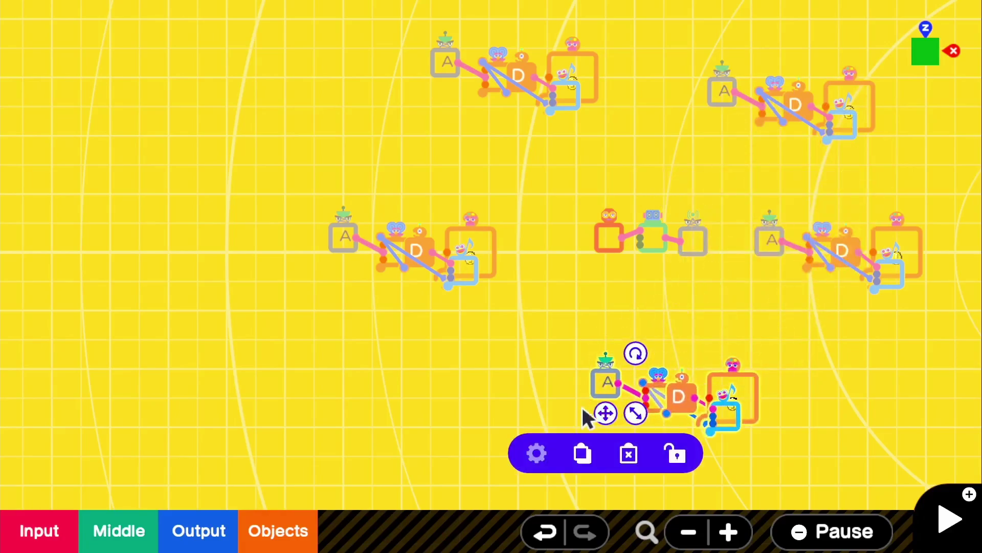
left_click(583, 454)
left_click_drag(637, 441, 337, 428)
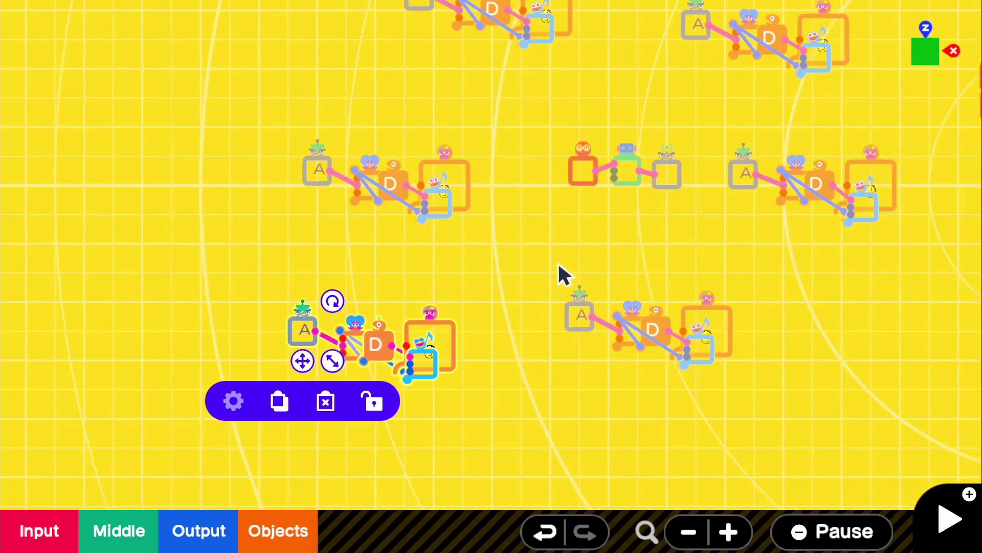
Step: Deselect the copied group and playtest the game by running the person towards the spread-out coins
left_click_drag(561, 274, 447, 300)
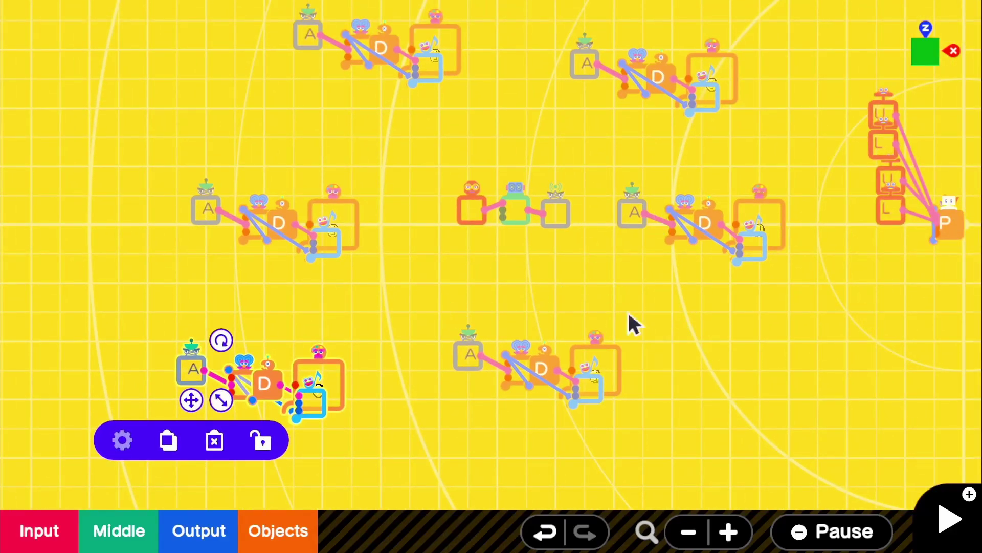
left_click(664, 272)
left_click_drag(677, 323, 599, 306)
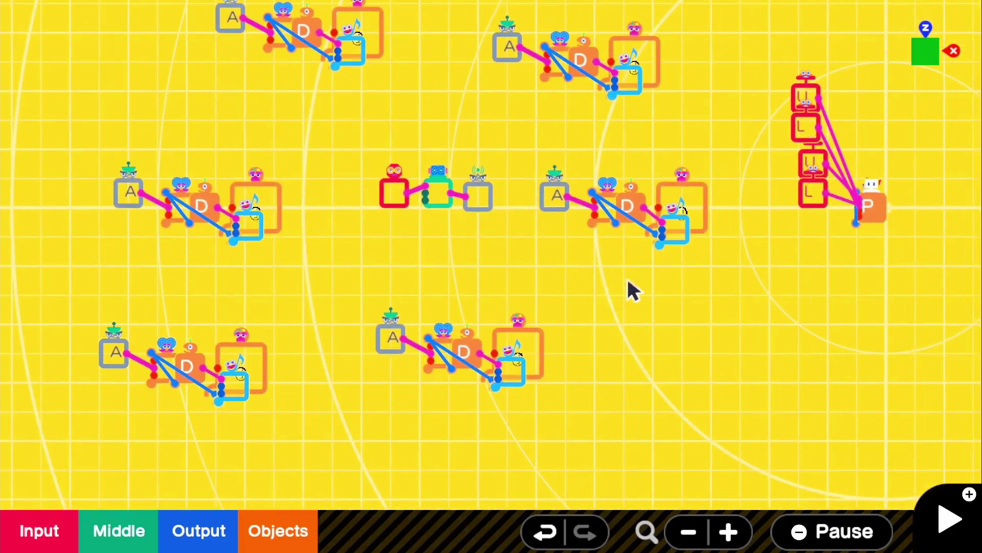
left_click_drag(645, 272, 622, 297)
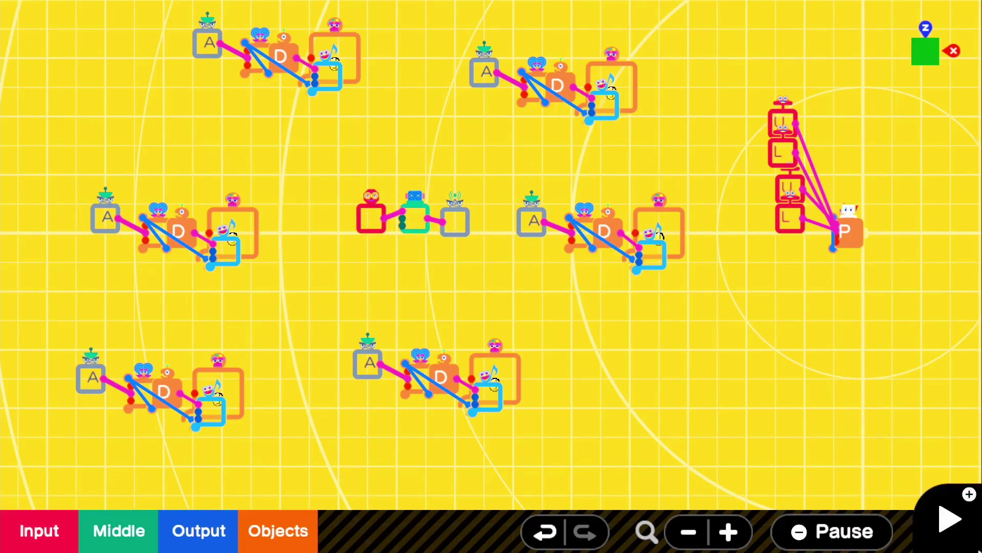
key("plus")
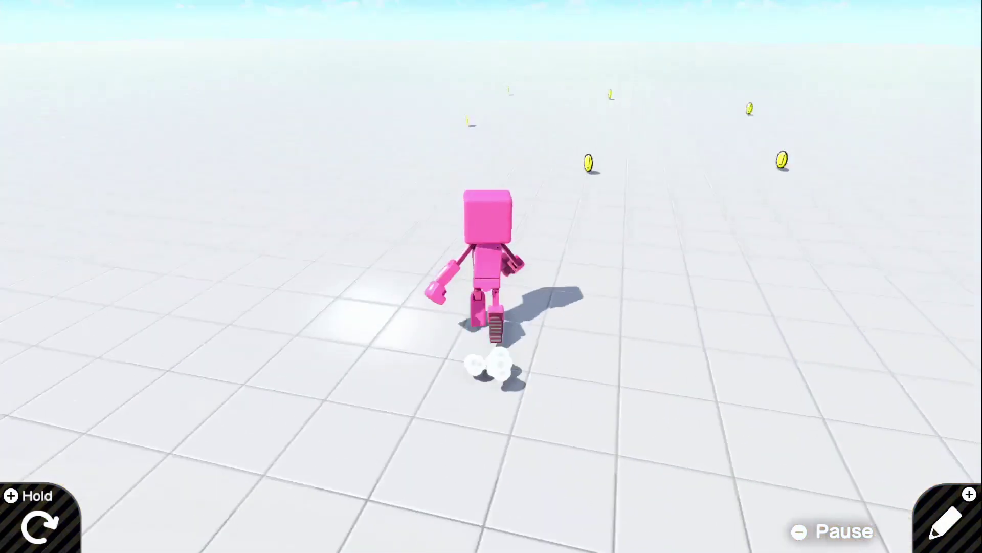